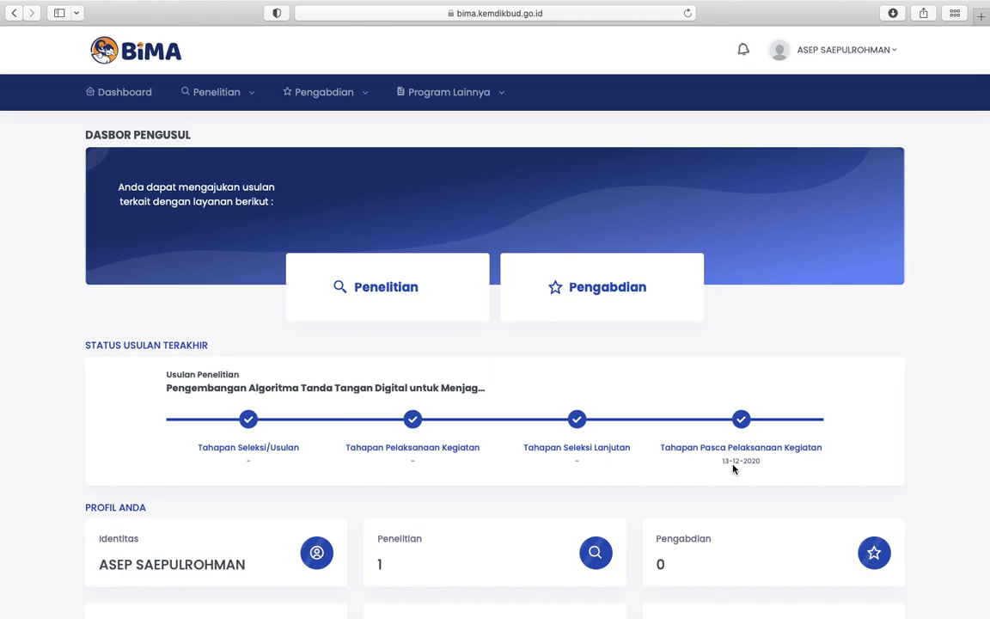
Step: Open the draft Pemberdayaan Kemitraan Masyarakat proposal in Pengabdian for editing and dismiss the error notifications
{"action": "left_click", "coordinate": [628, 281]}
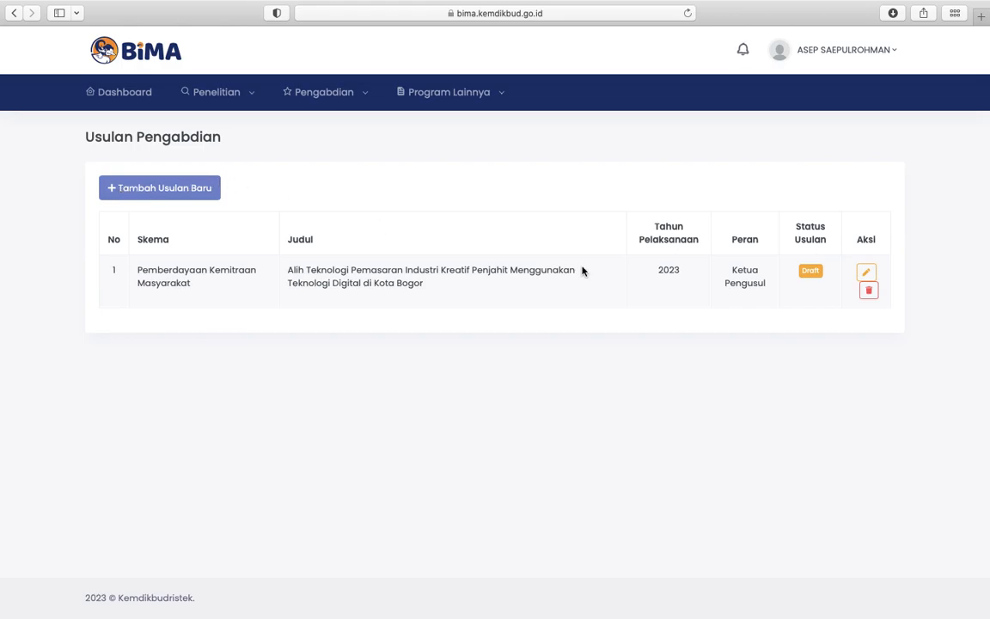
{"action": "left_click", "coordinate": [866, 274]}
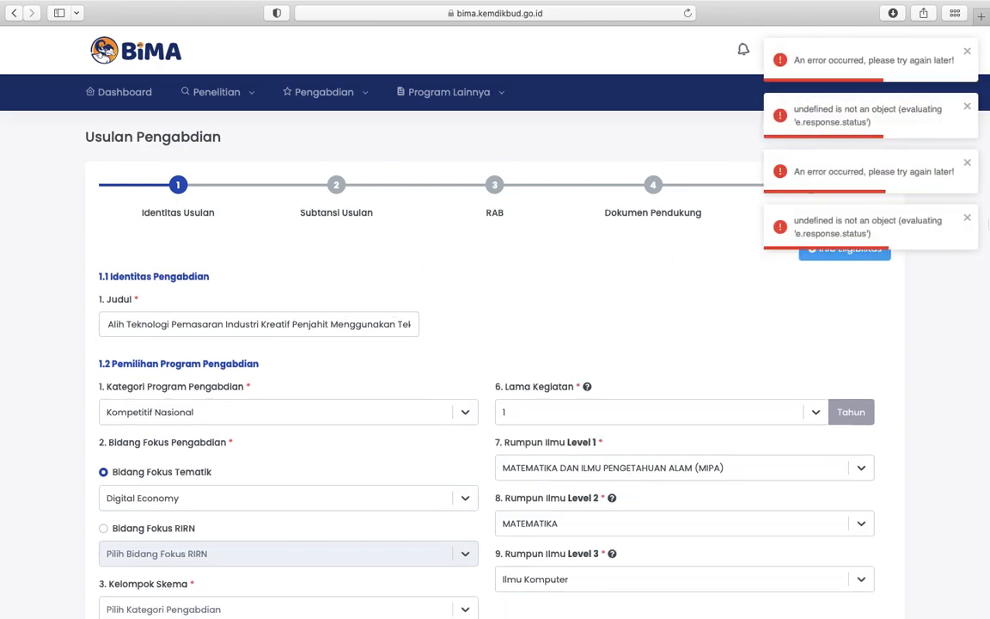
{"action": "left_click", "coordinate": [976, 219]}
{"action": "left_click", "coordinate": [973, 165]}
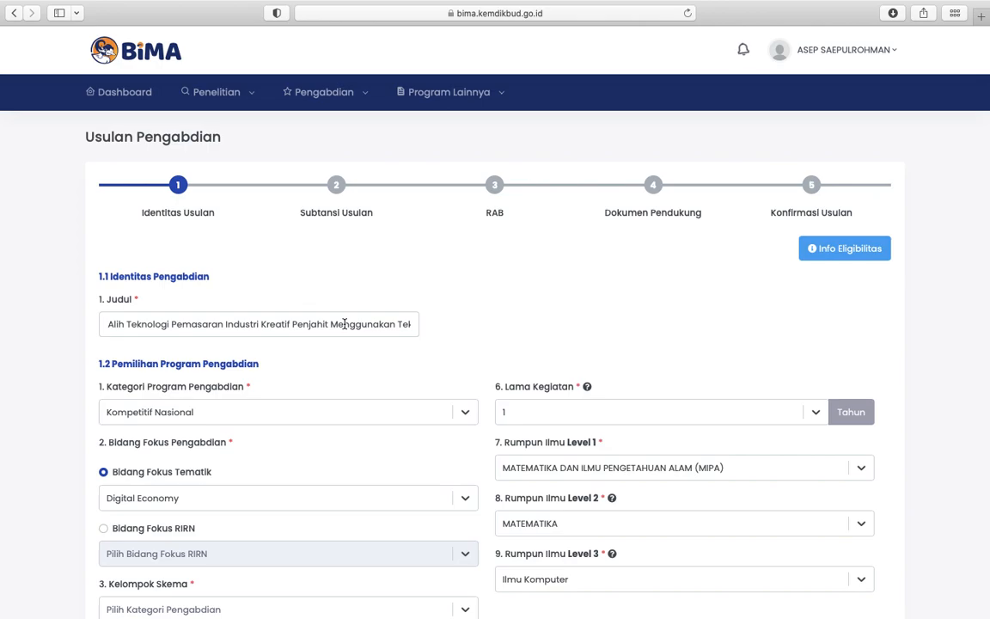
Step: Select Kompetitif Nasional as the Kategori Program Pengabdian
{"action": "scroll", "coordinate": [343, 324], "scroll_direction": "down", "scroll_amount": 1}
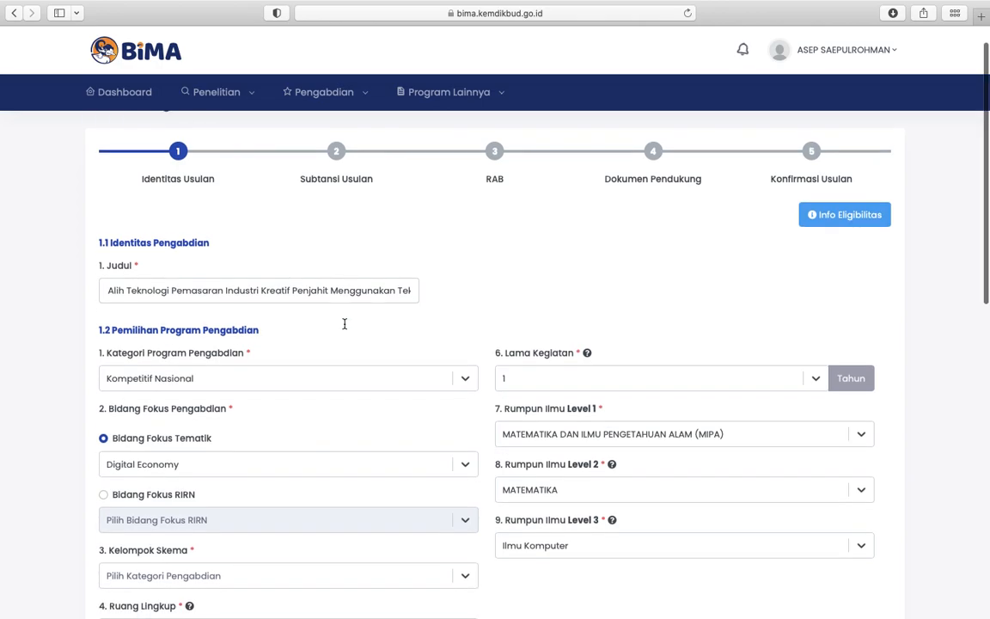
{"action": "left_click", "coordinate": [465, 384]}
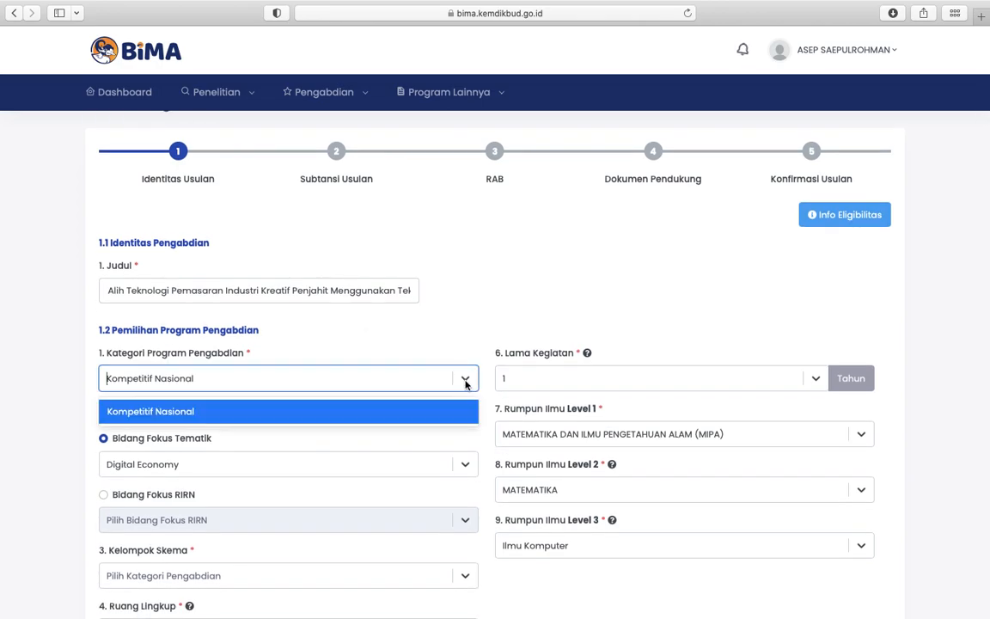
{"action": "left_click", "coordinate": [423, 411]}
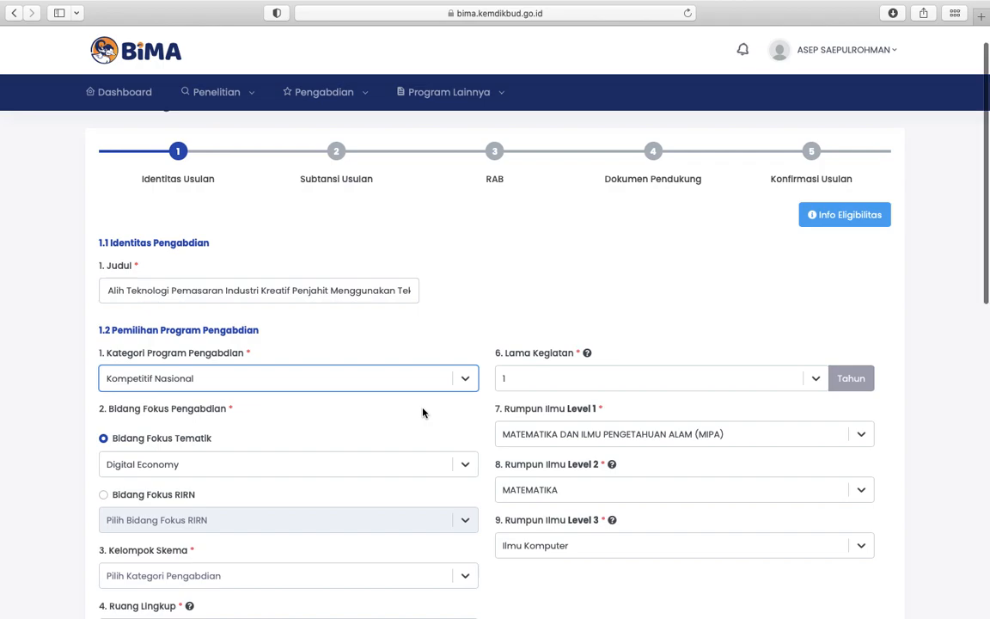
Step: Select Digital Economy as the Bidang Fokus Tematik under Bidang Fokus Pengabdian
{"action": "scroll", "coordinate": [423, 412], "scroll_direction": "down", "scroll_amount": 1}
{"action": "scroll", "coordinate": [423, 413], "scroll_direction": "down", "scroll_amount": 1}
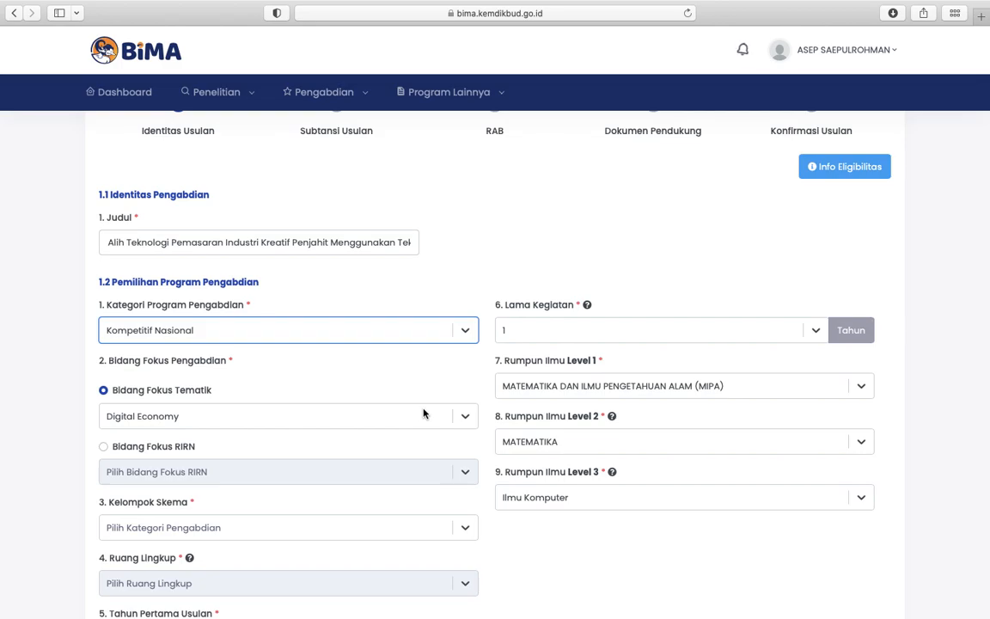
{"action": "scroll", "coordinate": [424, 413], "scroll_direction": "down", "scroll_amount": 1}
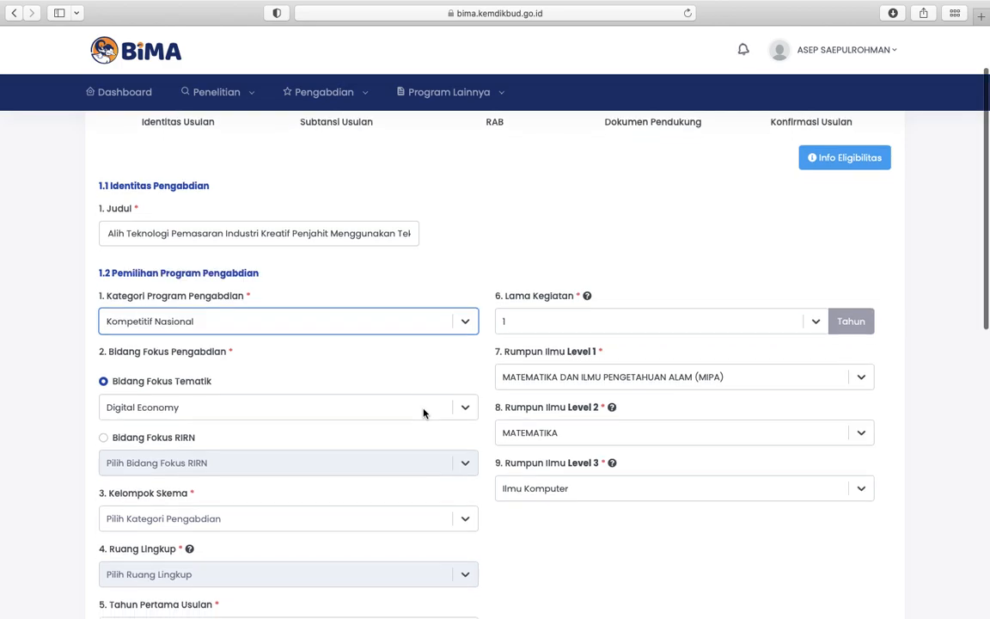
{"action": "left_click", "coordinate": [469, 411]}
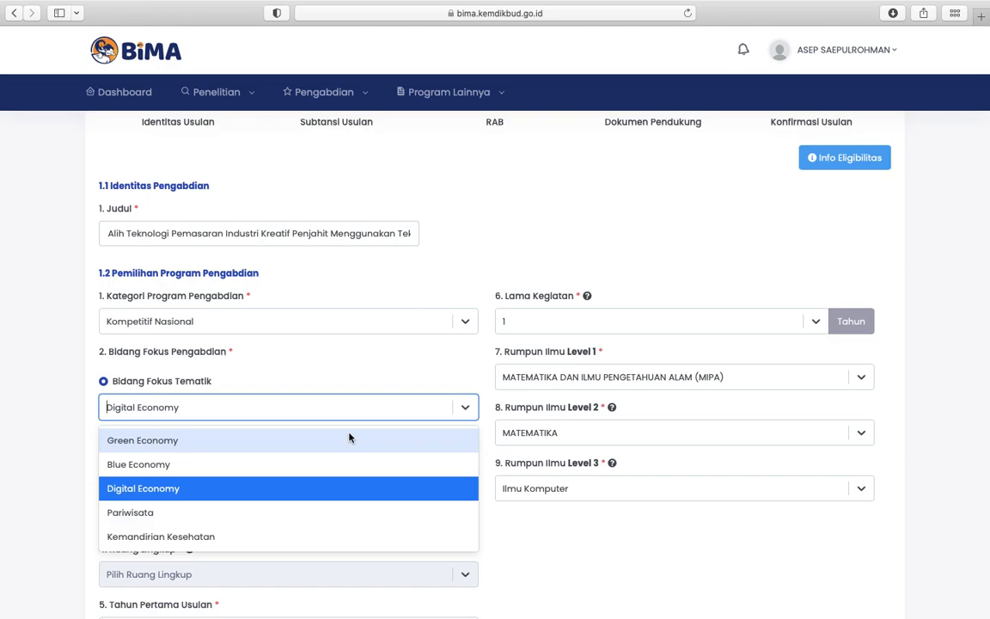
{"action": "left_click", "coordinate": [214, 489]}
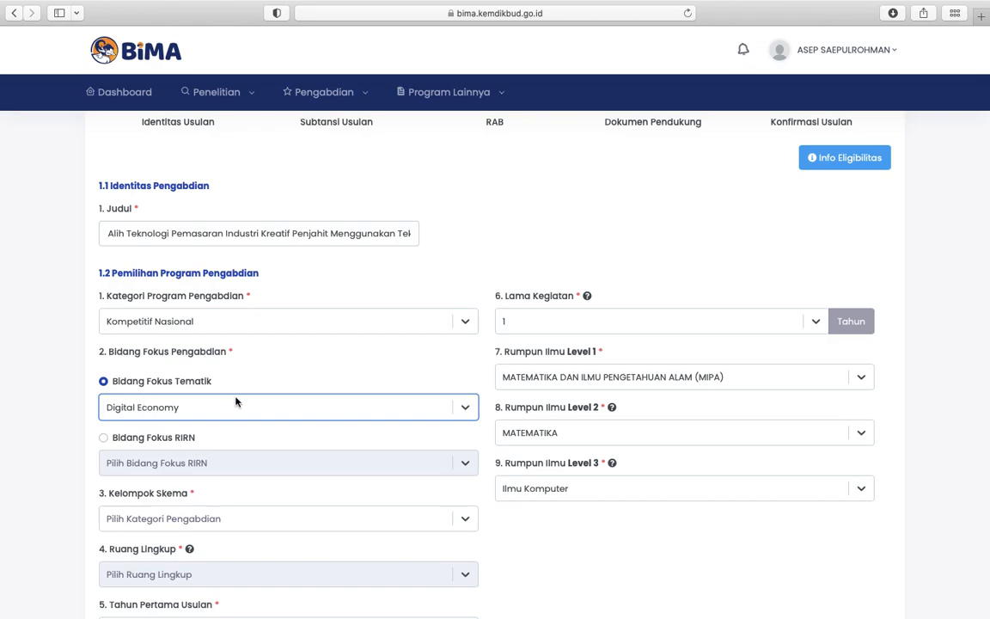
Step: Switch the Bidang Fokus Pengabdian option to Bidang Fokus RIRN and back to Bidang Fokus Tematik
{"action": "scroll", "coordinate": [236, 402], "scroll_direction": "down", "scroll_amount": 1}
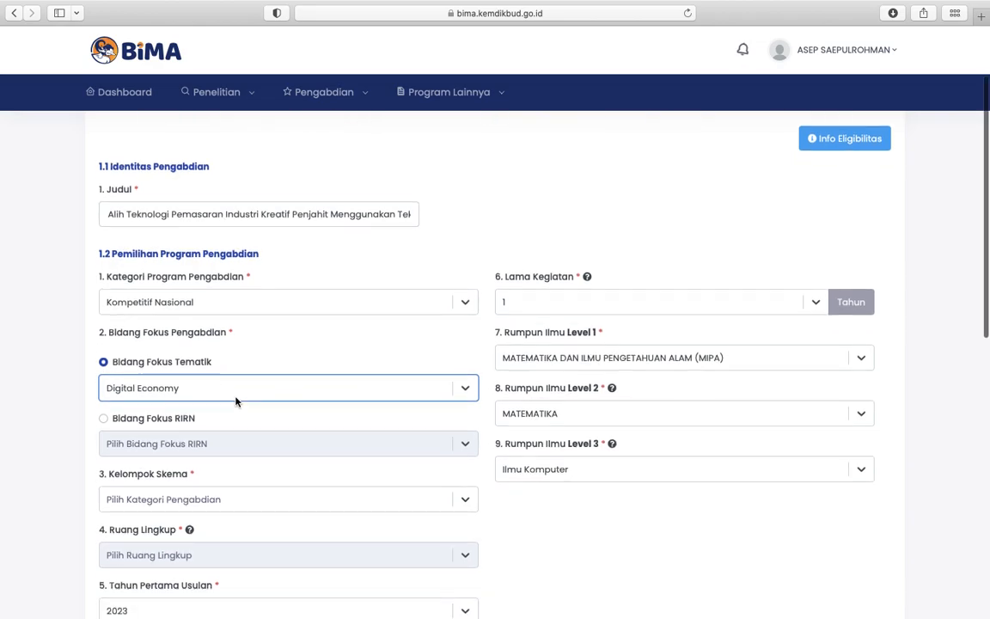
{"action": "left_click", "coordinate": [104, 419]}
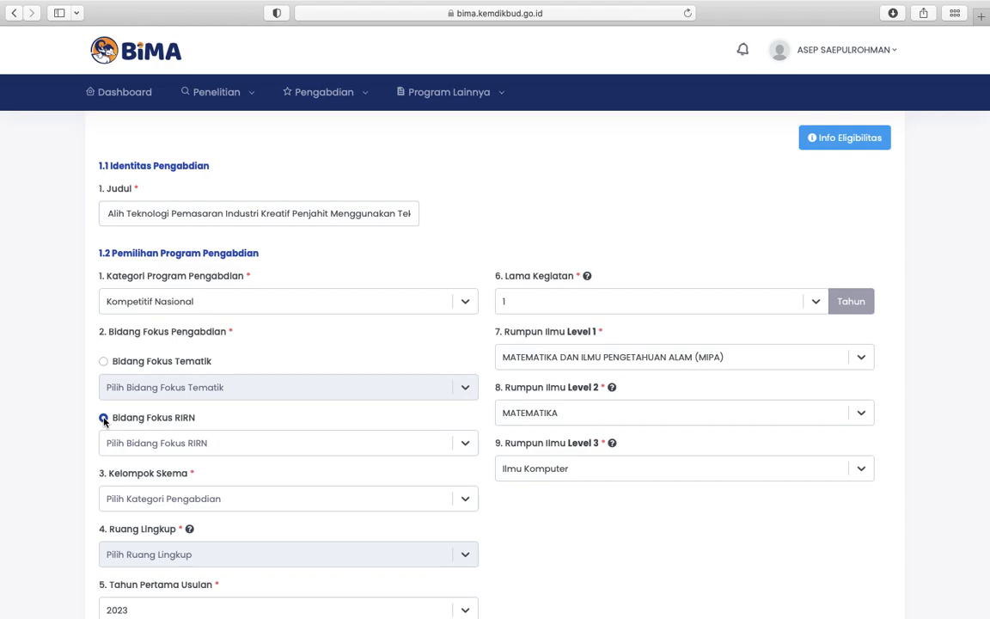
{"action": "left_click", "coordinate": [104, 362]}
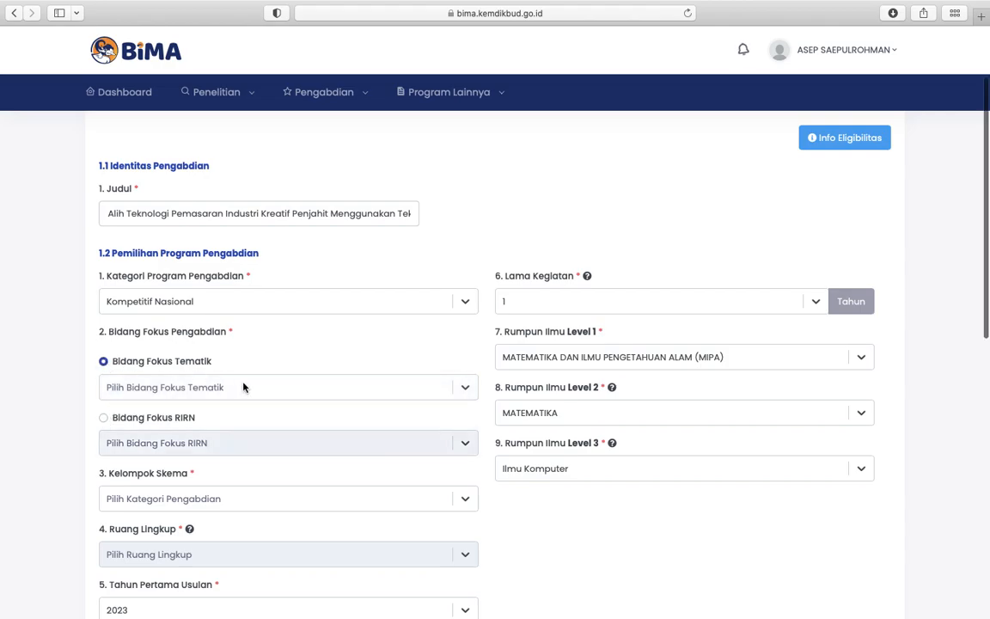
Step: Check the options offered for Kelompok Skema and close the list without choosing one
{"action": "scroll", "coordinate": [243, 388], "scroll_direction": "down", "scroll_amount": 1}
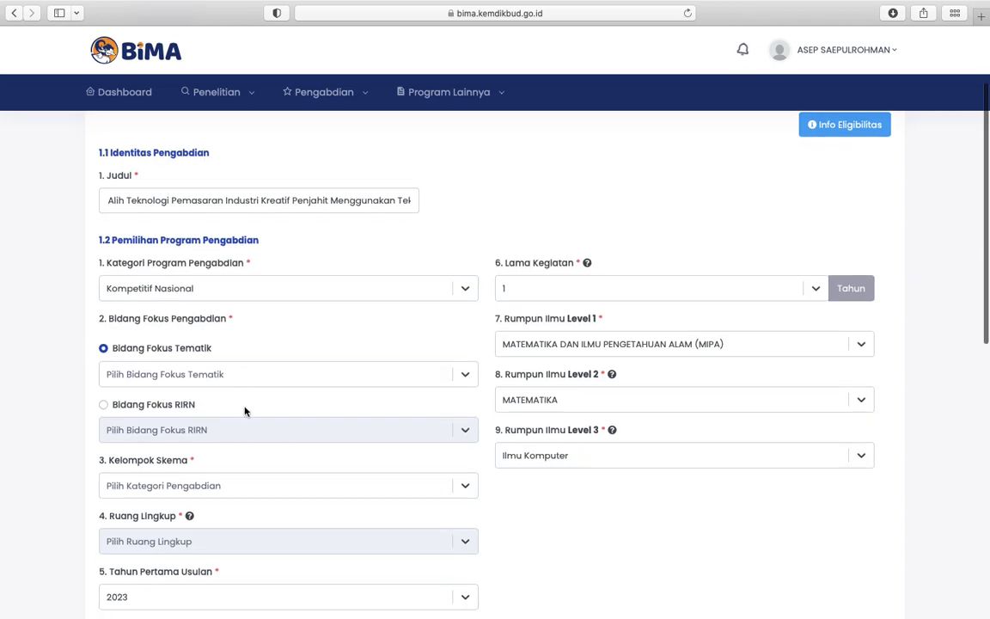
{"action": "scroll", "coordinate": [244, 412], "scroll_direction": "down", "scroll_amount": 3}
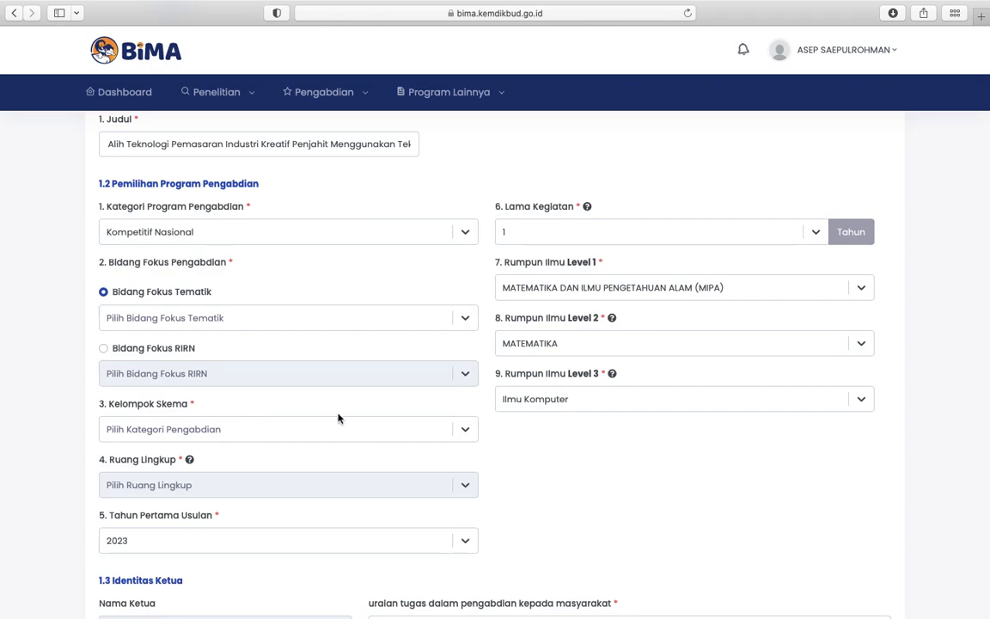
{"action": "left_click", "coordinate": [472, 430]}
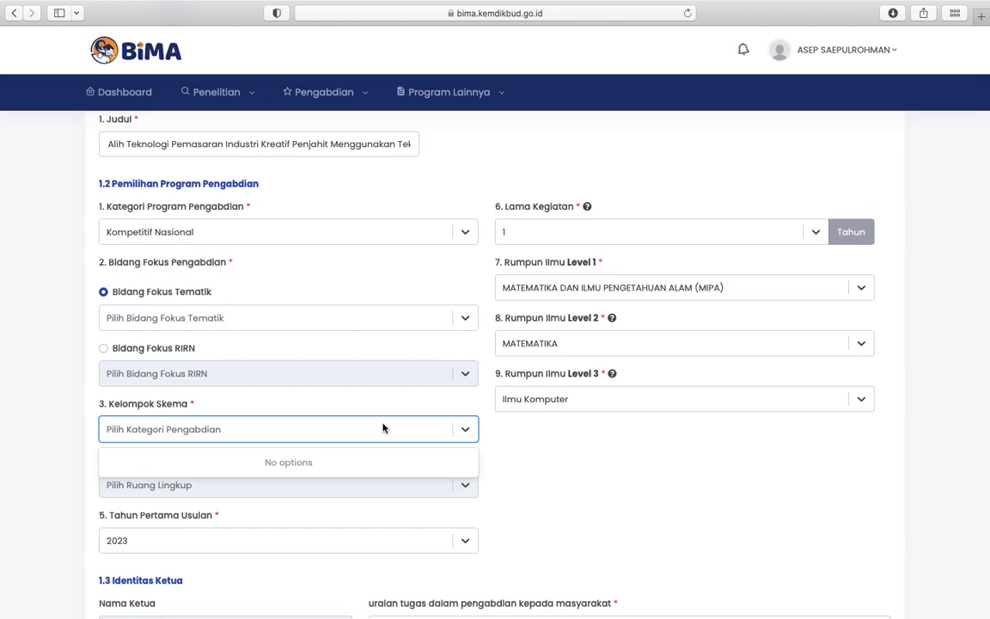
{"action": "left_click", "coordinate": [370, 398]}
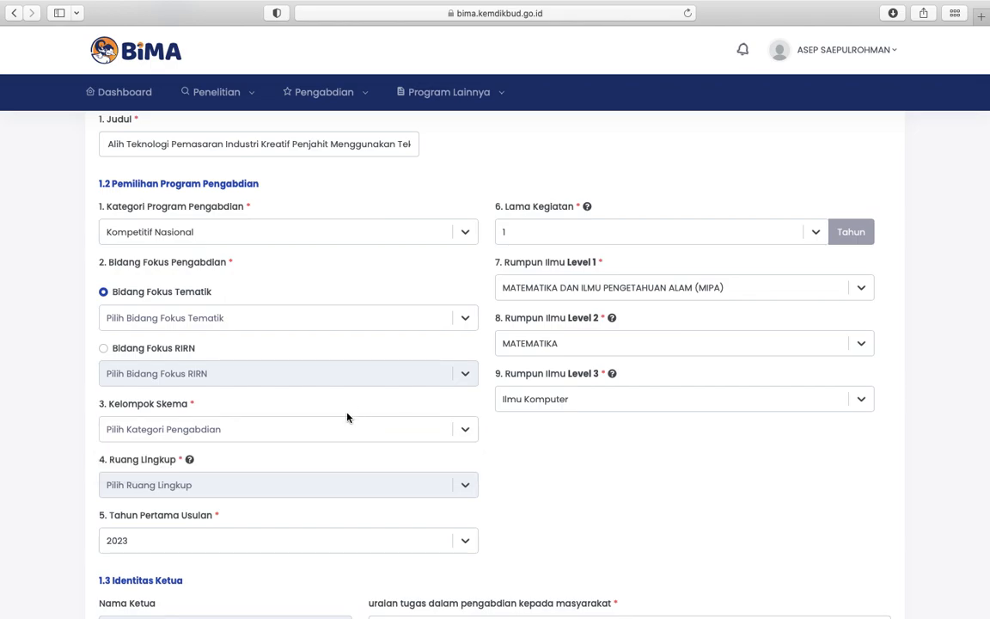
Step: Set the Bidang Fokus Tematik to Digital Economy and try searching the Kelompok Skema options for "Digital"
{"action": "left_click", "coordinate": [469, 324]}
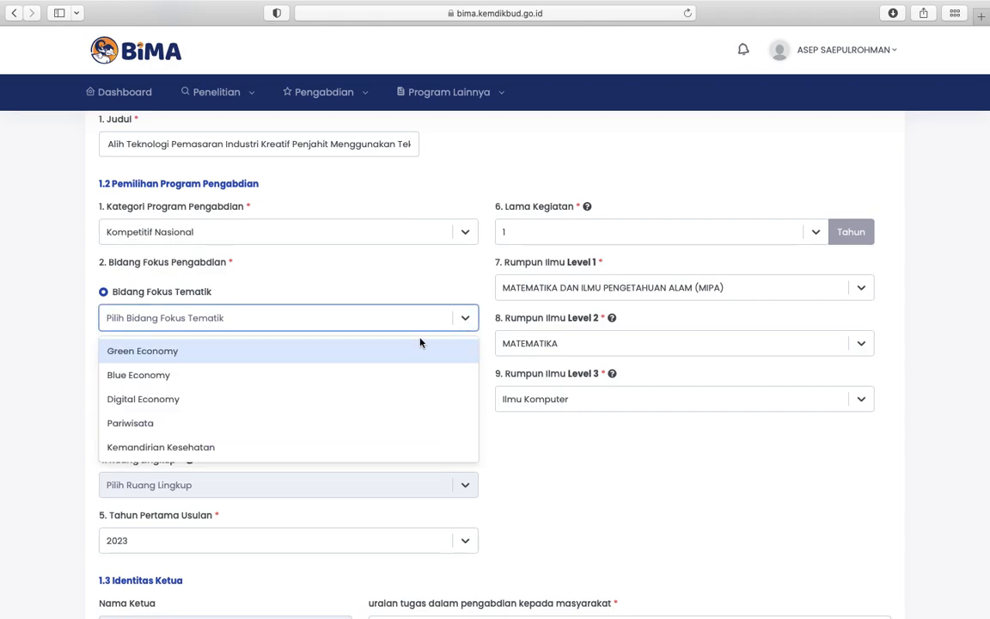
{"action": "left_click", "coordinate": [295, 399]}
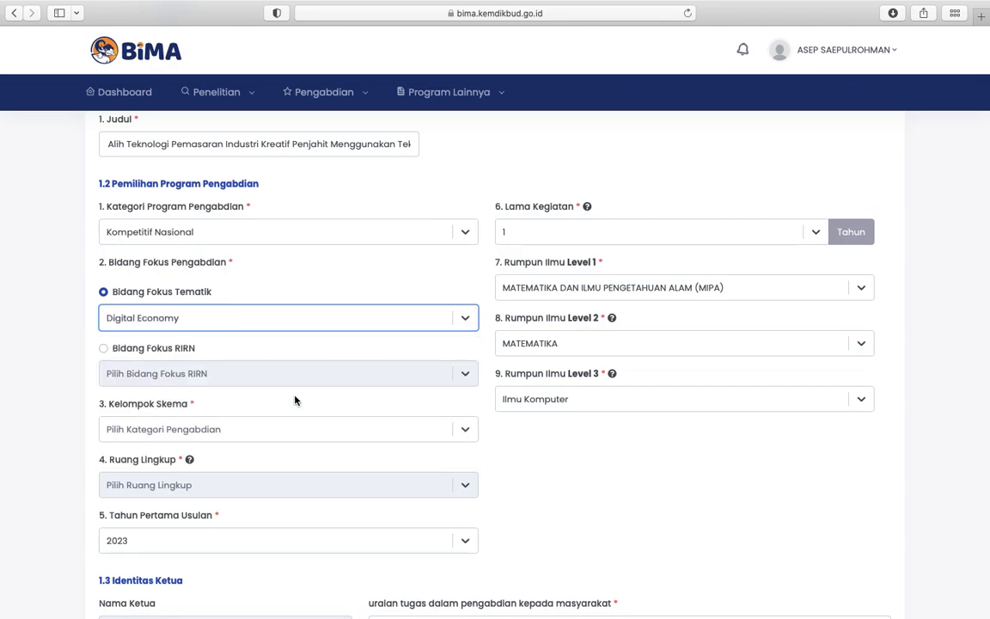
{"action": "left_click", "coordinate": [470, 431]}
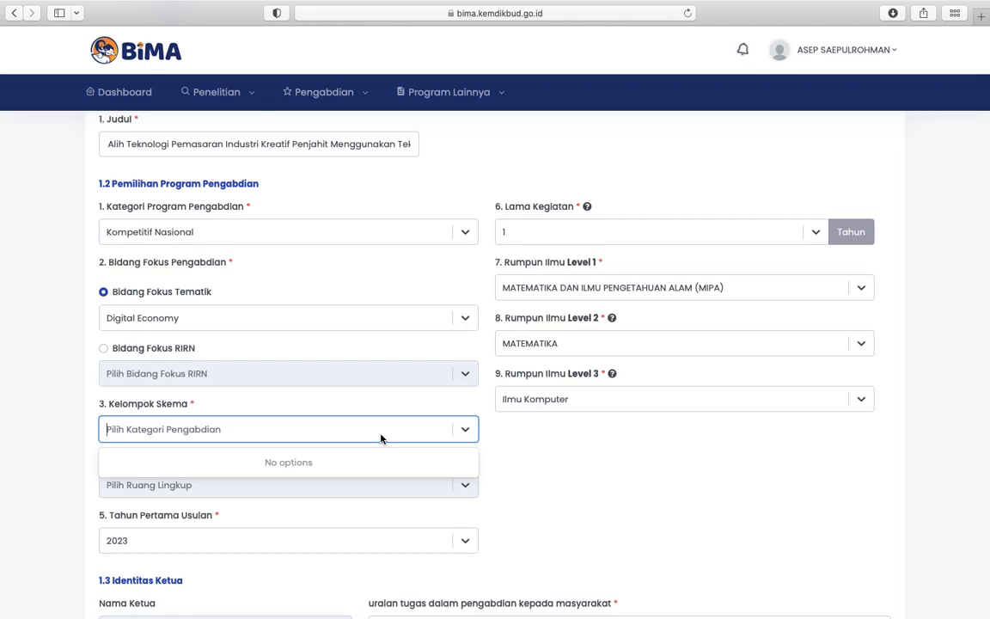
{"action": "type", "text": "Digit"}
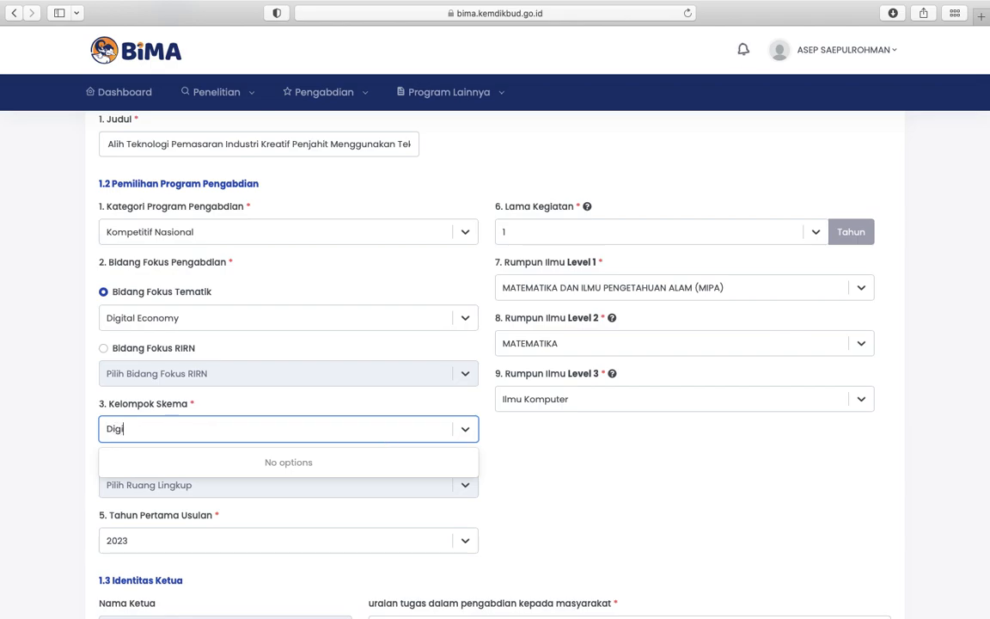
{"action": "type", "text": "al"}
{"action": "left_click", "coordinate": [579, 445]}
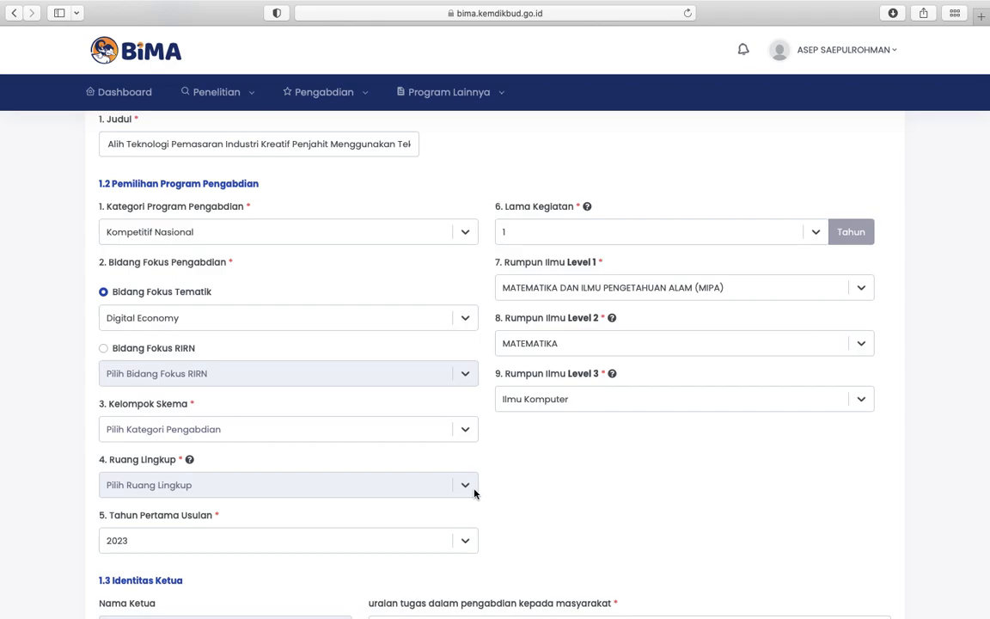
Step: Set Rumpun Ilmu Level 1 to ILMU KEDOKTERAN and Level 2 to ILMU KEDOKTERAN SPESIALIS, leaving Level 3 unselected
{"action": "scroll", "coordinate": [473, 491], "scroll_direction": "down", "scroll_amount": 3}
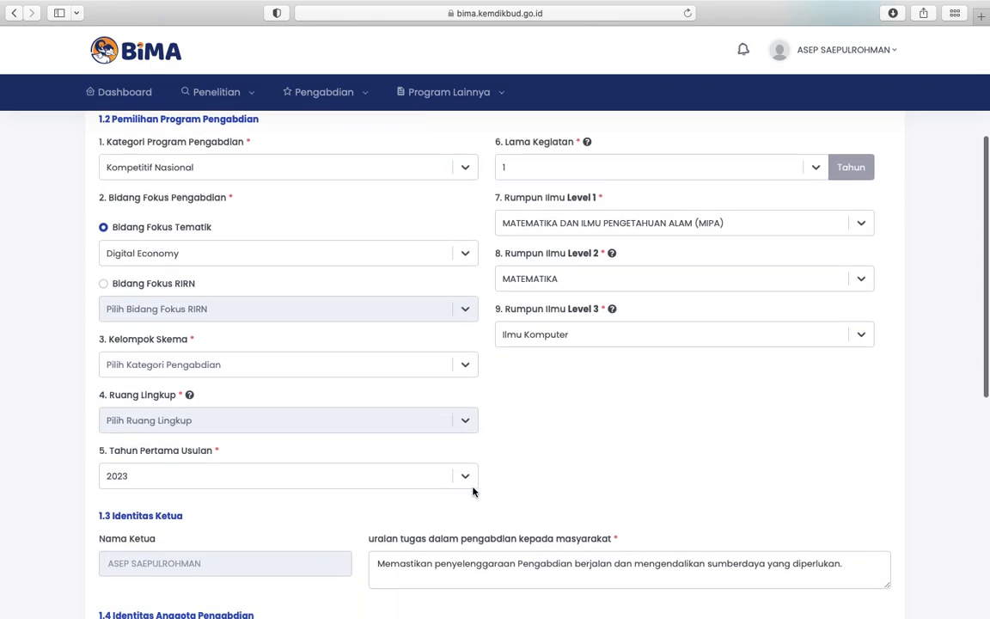
{"action": "scroll", "coordinate": [472, 491], "scroll_direction": "up", "scroll_amount": 3}
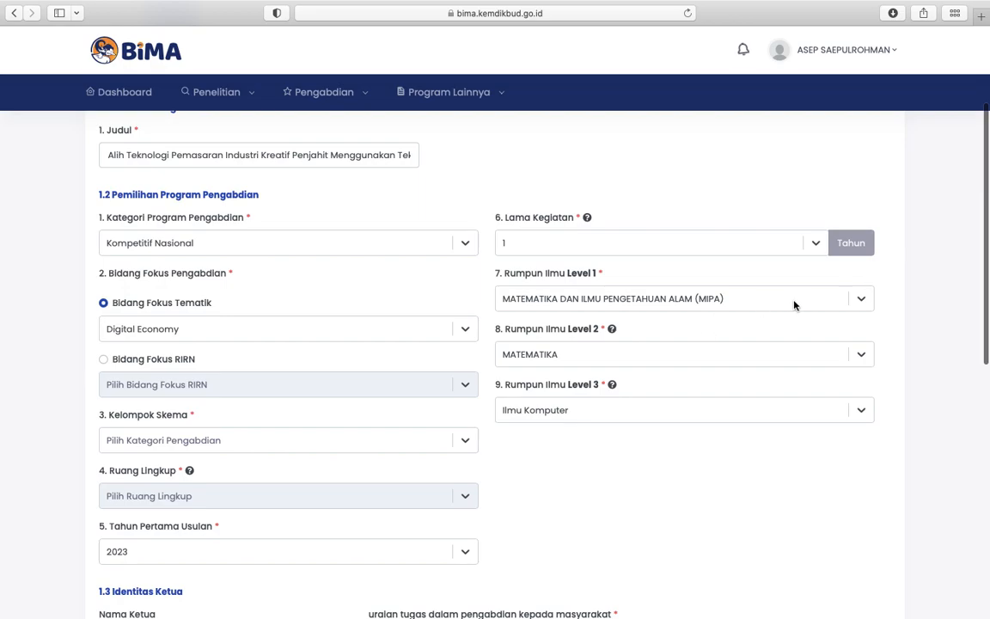
{"action": "left_click", "coordinate": [864, 300]}
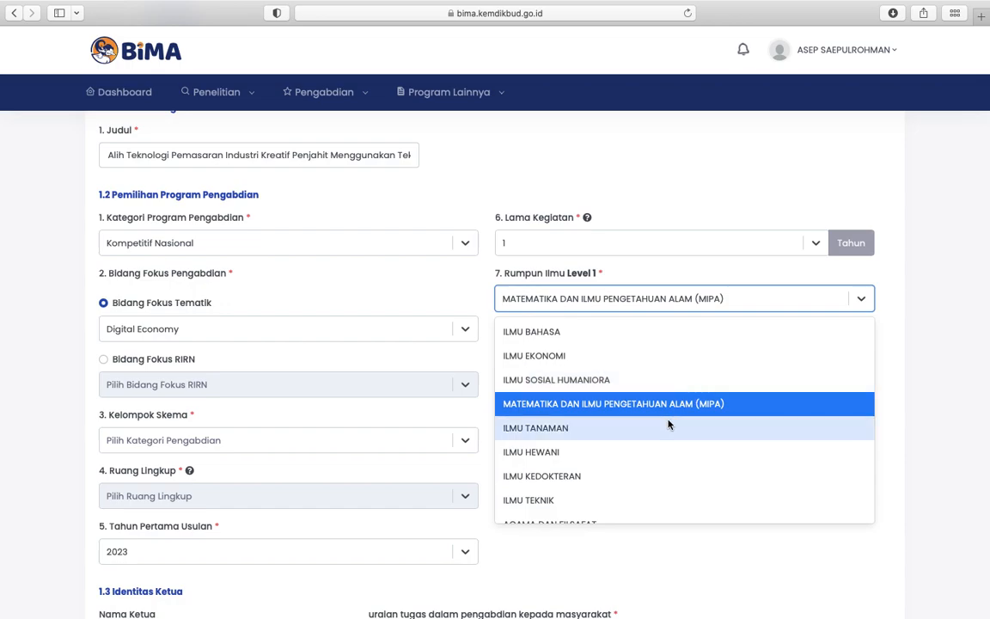
{"action": "left_click", "coordinate": [627, 473]}
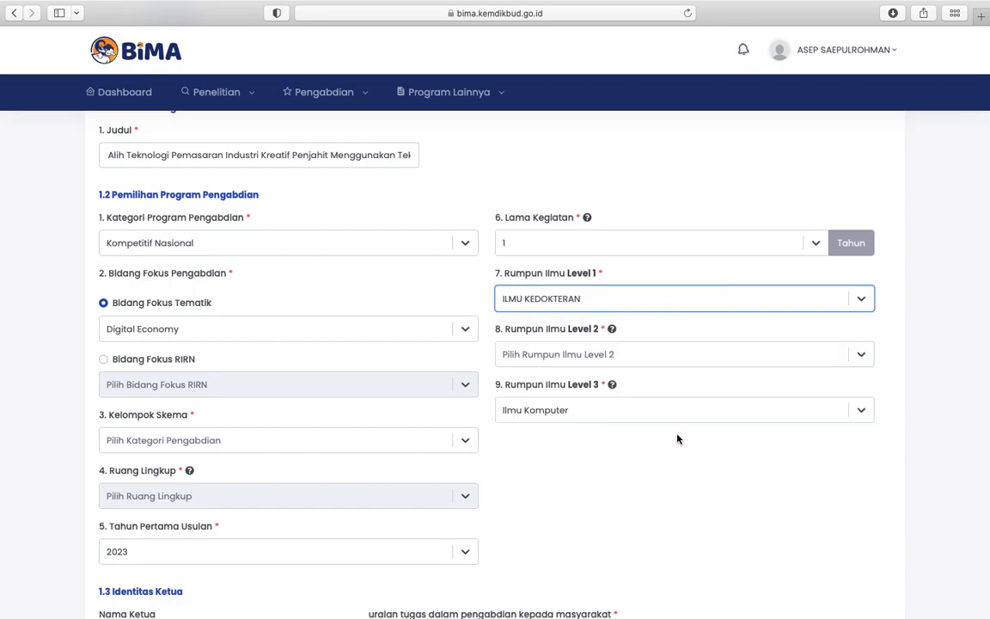
{"action": "left_click", "coordinate": [865, 354]}
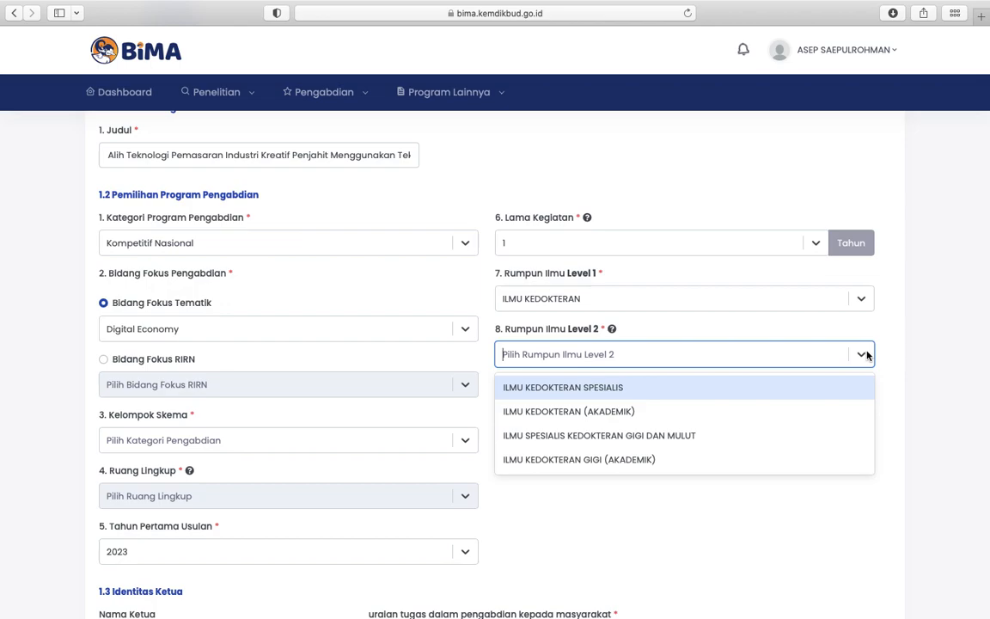
{"action": "left_click", "coordinate": [790, 397]}
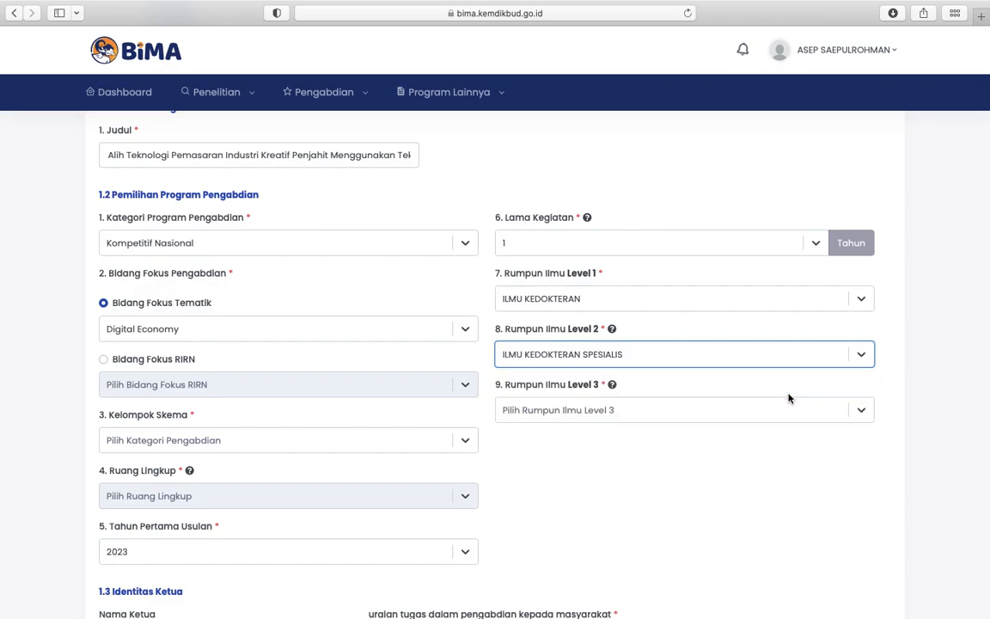
{"action": "left_click", "coordinate": [862, 414]}
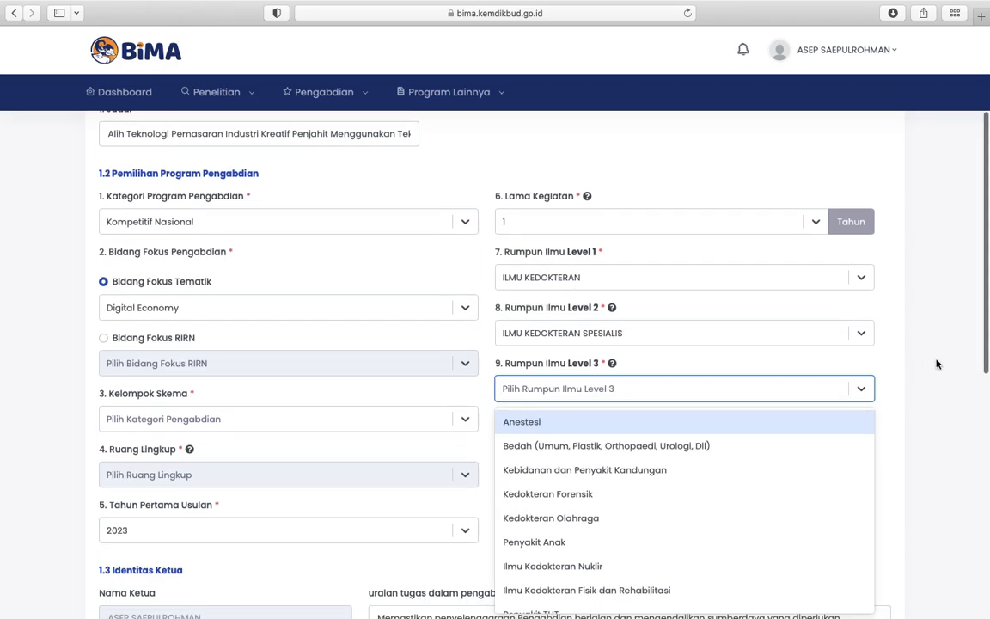
{"action": "left_click", "coordinate": [937, 364]}
Step: Review the leader, Anggota Pengabdian and Mahasiswa sections, opening the blank form for adding an Anggota Pengabdian and closing it unfilled
{"action": "scroll", "coordinate": [713, 419], "scroll_direction": "down", "scroll_amount": 15}
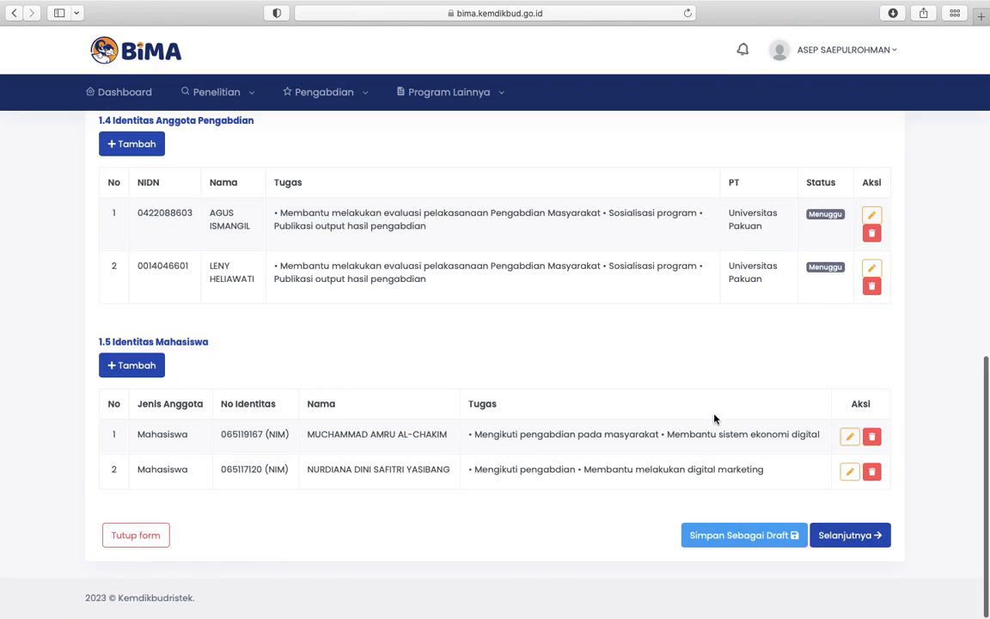
{"action": "scroll", "coordinate": [714, 418], "scroll_direction": "up", "scroll_amount": 3}
{"action": "scroll", "coordinate": [713, 419], "scroll_direction": "up", "scroll_amount": 3}
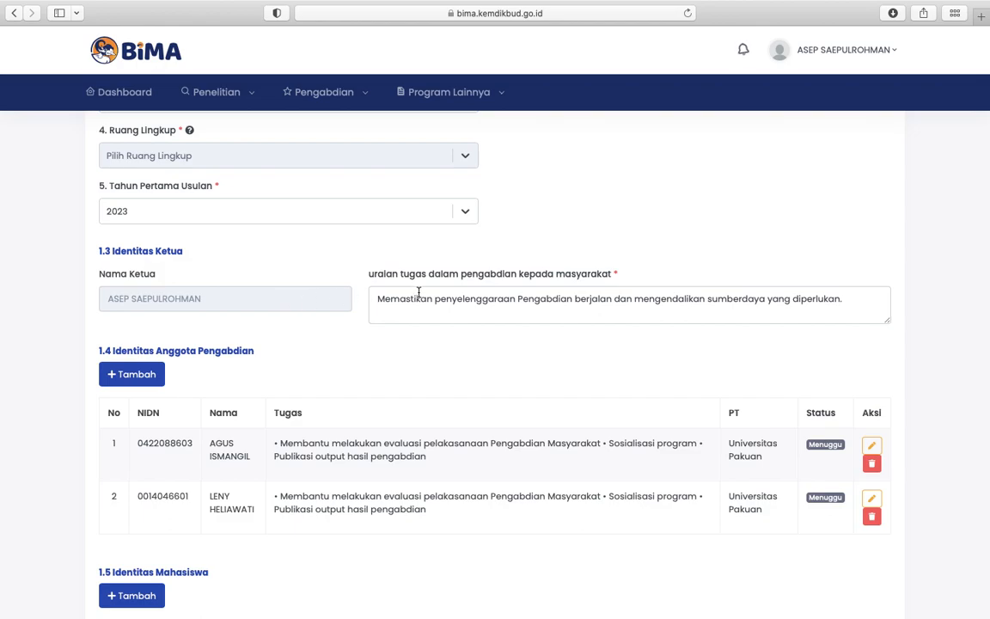
{"action": "scroll", "coordinate": [487, 298], "scroll_direction": "down", "scroll_amount": 1}
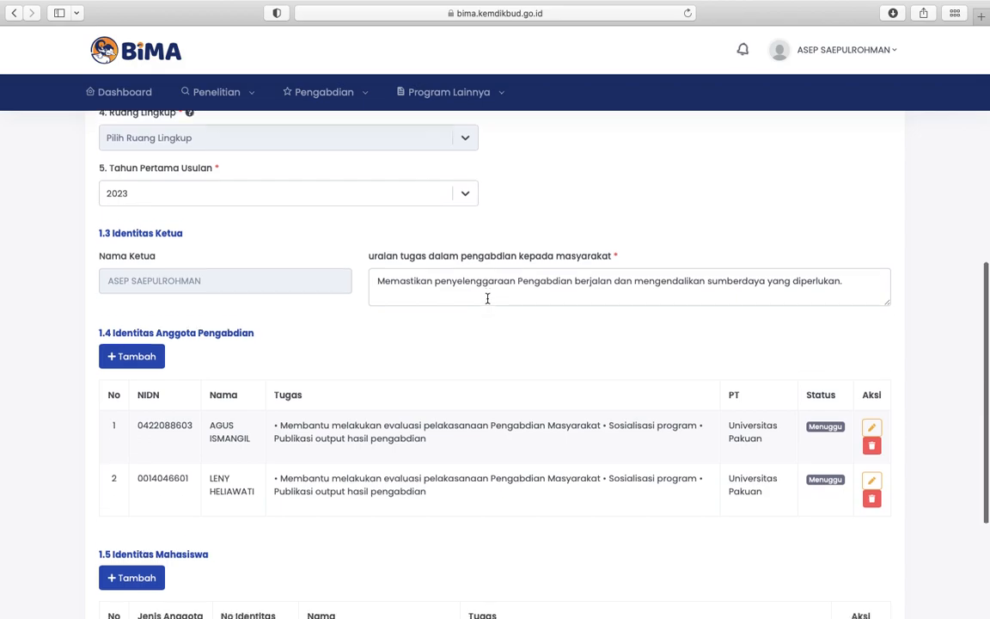
{"action": "scroll", "coordinate": [487, 298], "scroll_direction": "down", "scroll_amount": 2}
{"action": "scroll", "coordinate": [488, 303], "scroll_direction": "down", "scroll_amount": 2}
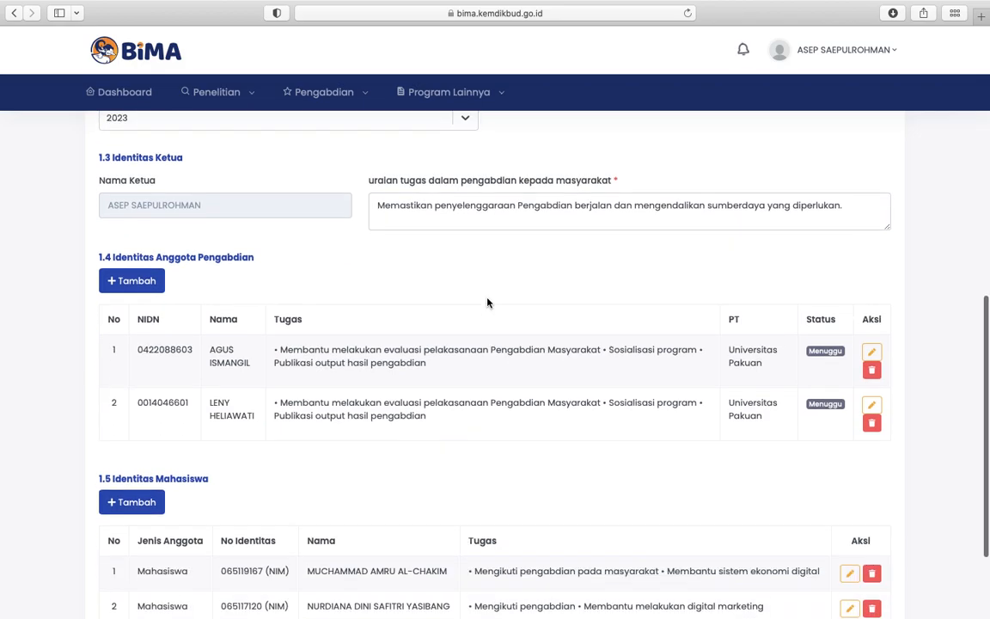
{"action": "left_click", "coordinate": [129, 282]}
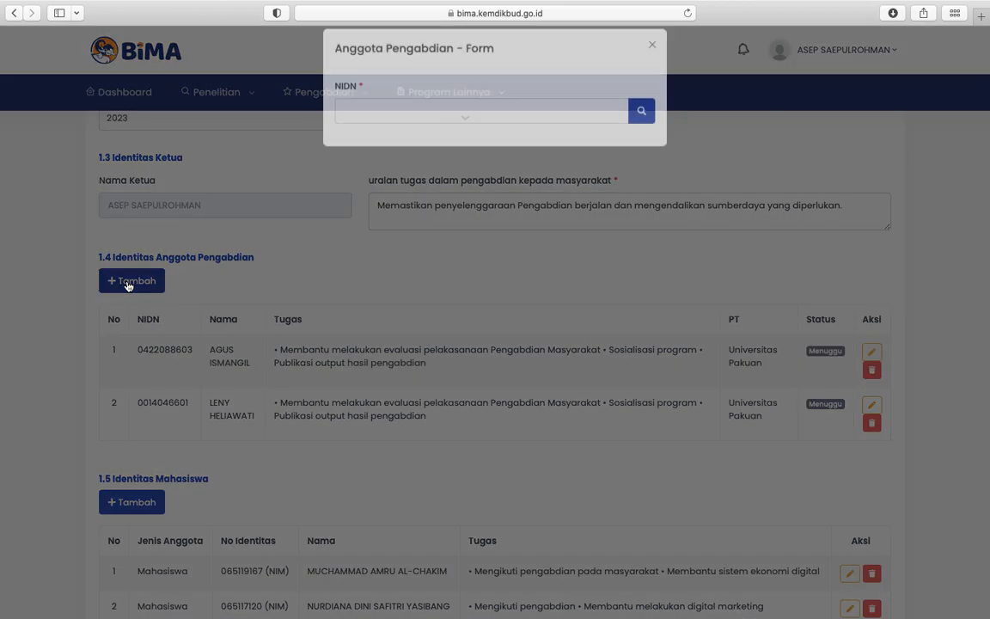
{"action": "left_click", "coordinate": [410, 131]}
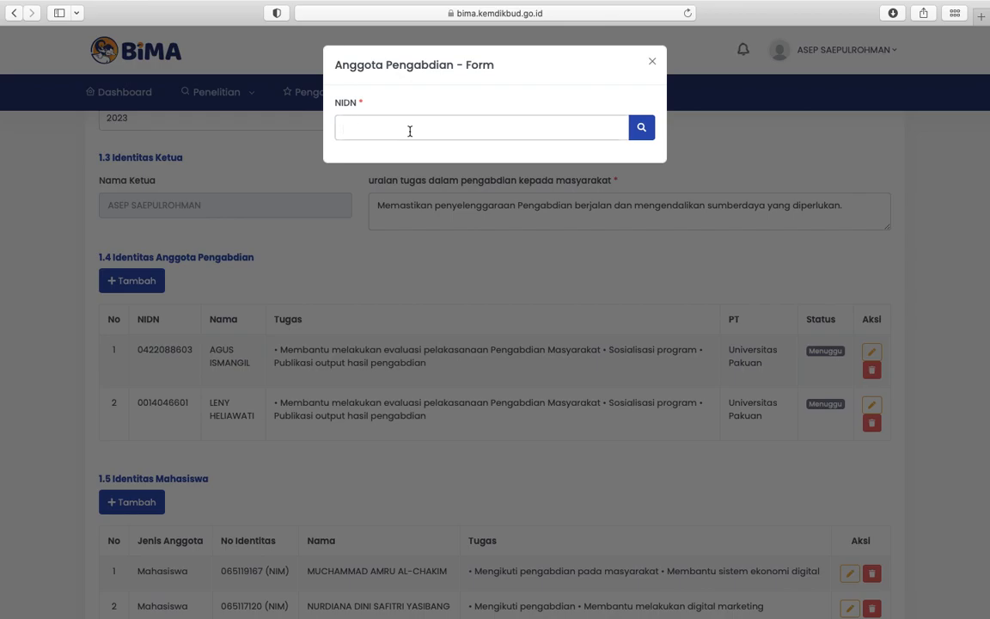
{"action": "left_click", "coordinate": [652, 63]}
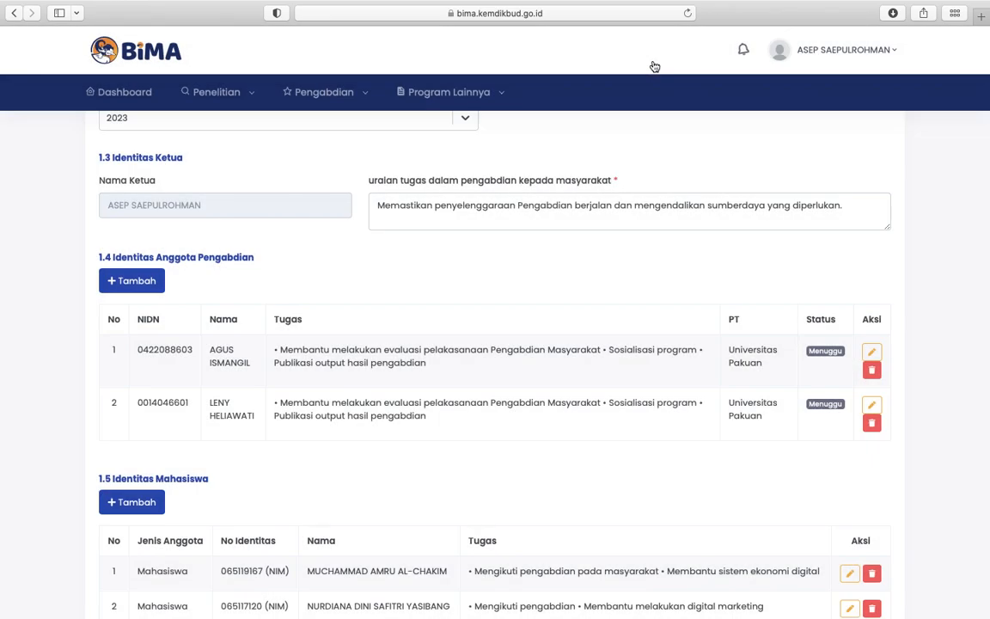
{"action": "scroll", "coordinate": [434, 299], "scroll_direction": "down", "scroll_amount": 3}
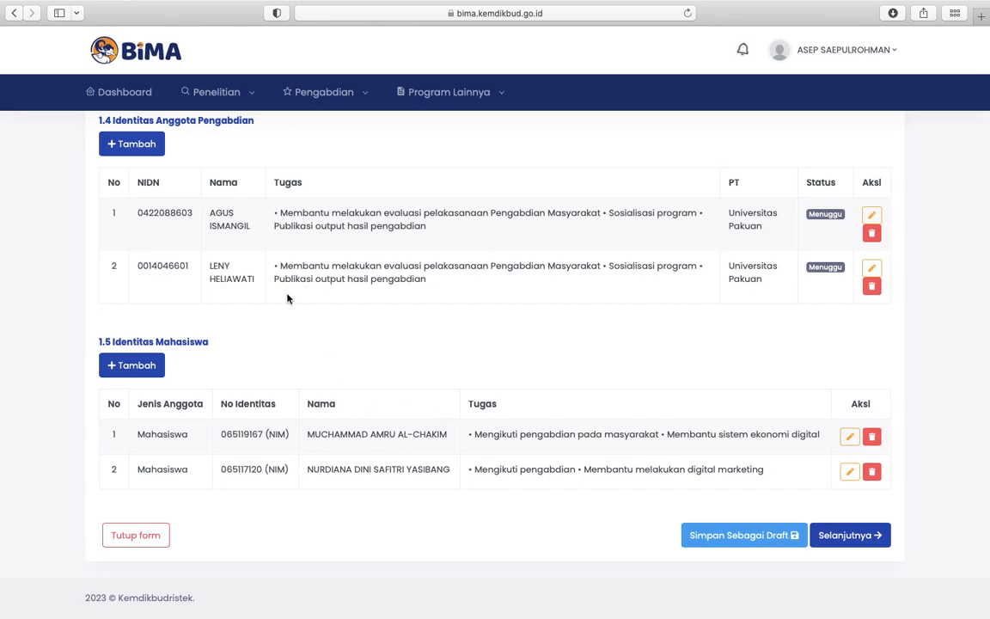
Step: Leave the proposal form without saving, reopen the draft for editing and proceed from Identitas Usulan to the Subtansi Usulan stage
{"action": "left_click", "coordinate": [12, 14]}
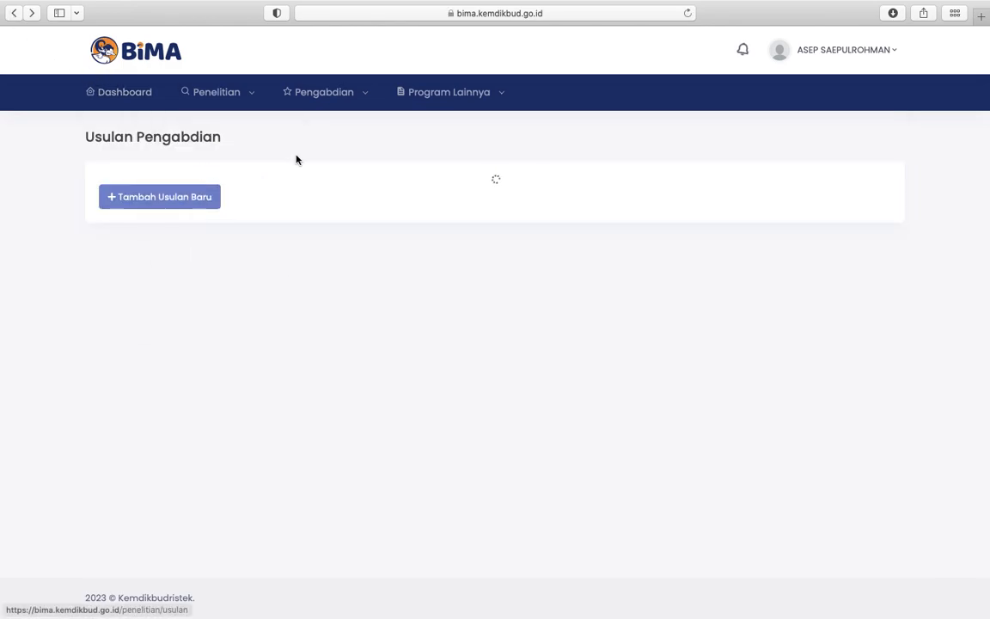
{"action": "left_click", "coordinate": [868, 274]}
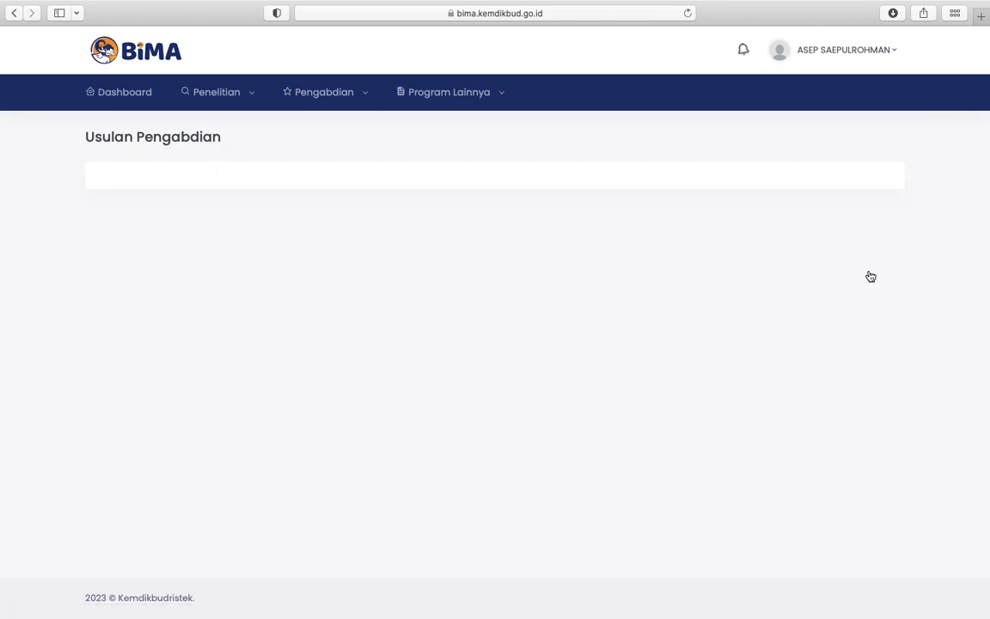
{"action": "scroll", "coordinate": [718, 373], "scroll_direction": "down", "scroll_amount": 10}
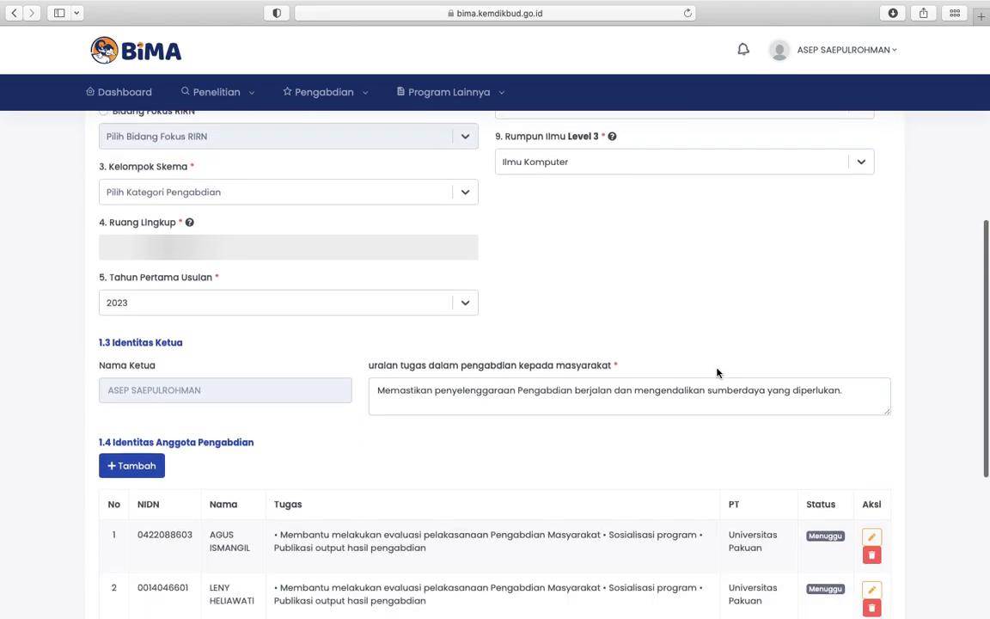
{"action": "scroll", "coordinate": [717, 373], "scroll_direction": "up", "scroll_amount": 10}
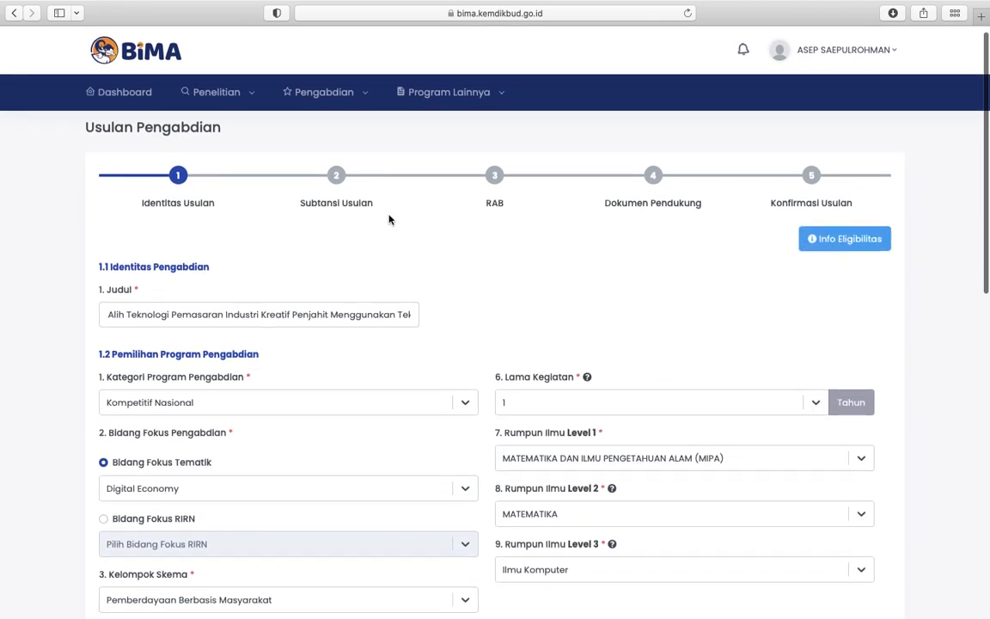
{"action": "scroll", "coordinate": [389, 217], "scroll_direction": "down", "scroll_amount": 10}
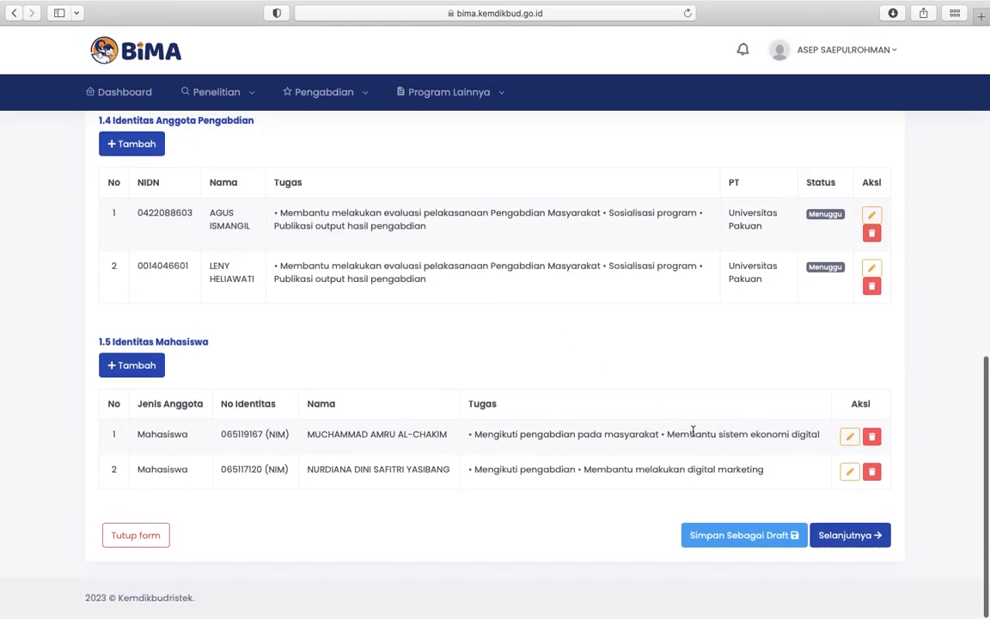
{"action": "left_click", "coordinate": [851, 538]}
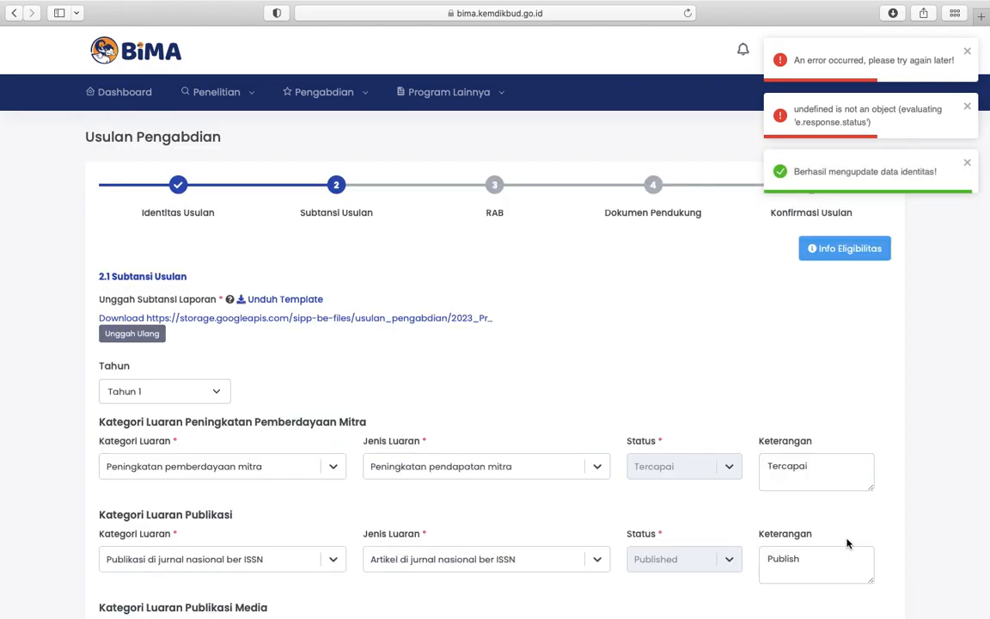
Step: Choose Peningkatan pendapatan mitra as the Jenis Luaran for Peningkatan Pemberdayaan Mitra and proceed to the RAB stage
{"action": "scroll", "coordinate": [741, 442], "scroll_direction": "down", "scroll_amount": 4}
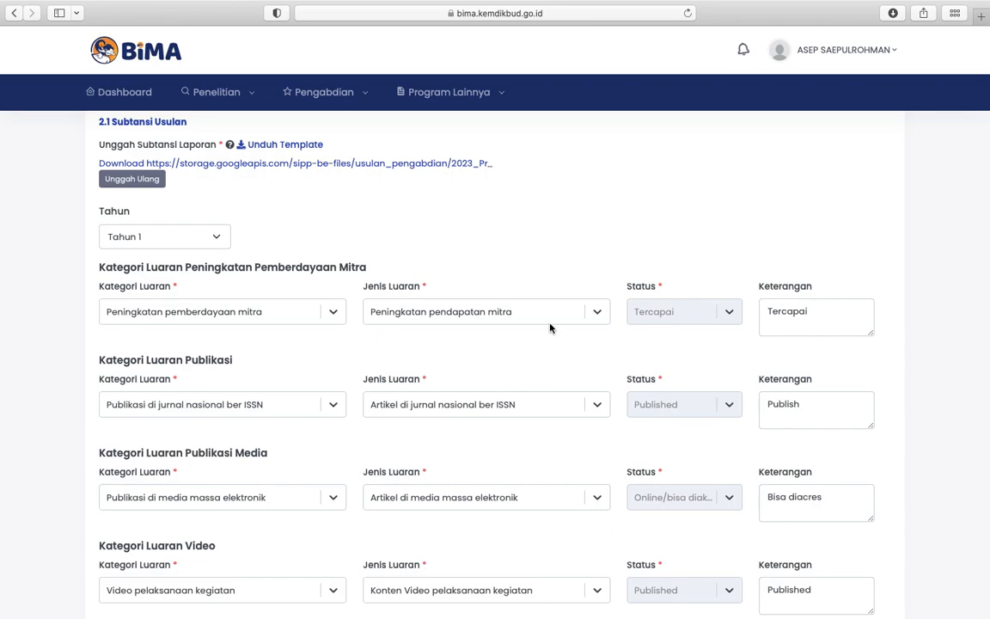
{"action": "left_click", "coordinate": [597, 315]}
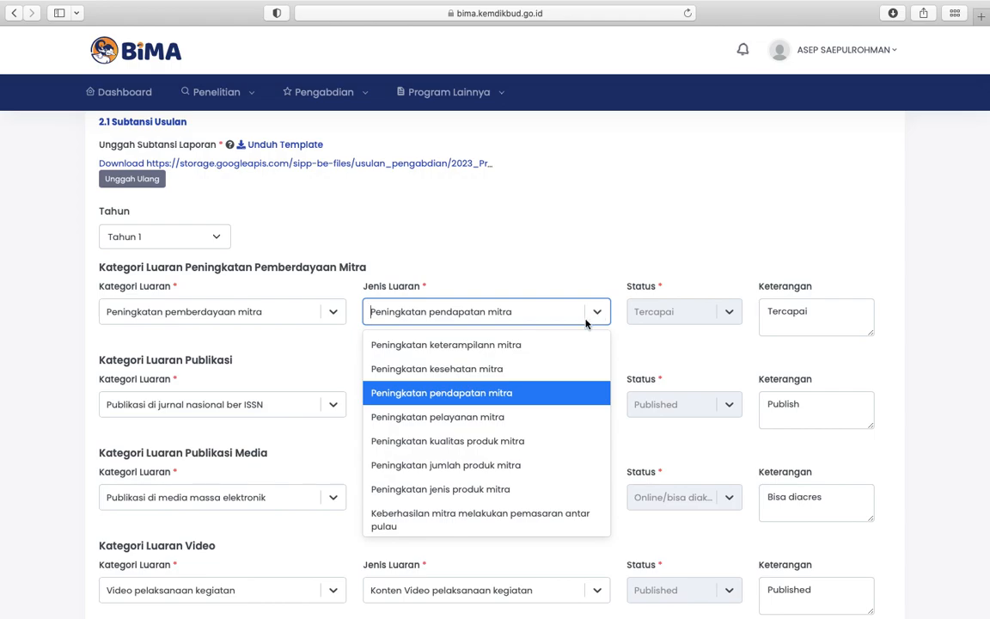
{"action": "left_click", "coordinate": [490, 401]}
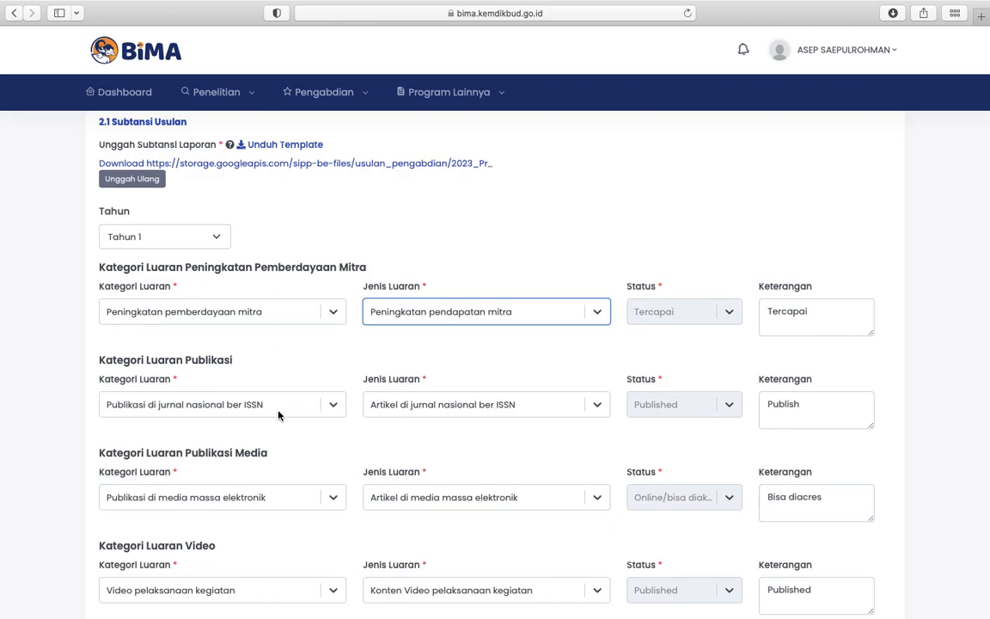
{"action": "scroll", "coordinate": [281, 410], "scroll_direction": "down", "scroll_amount": 3}
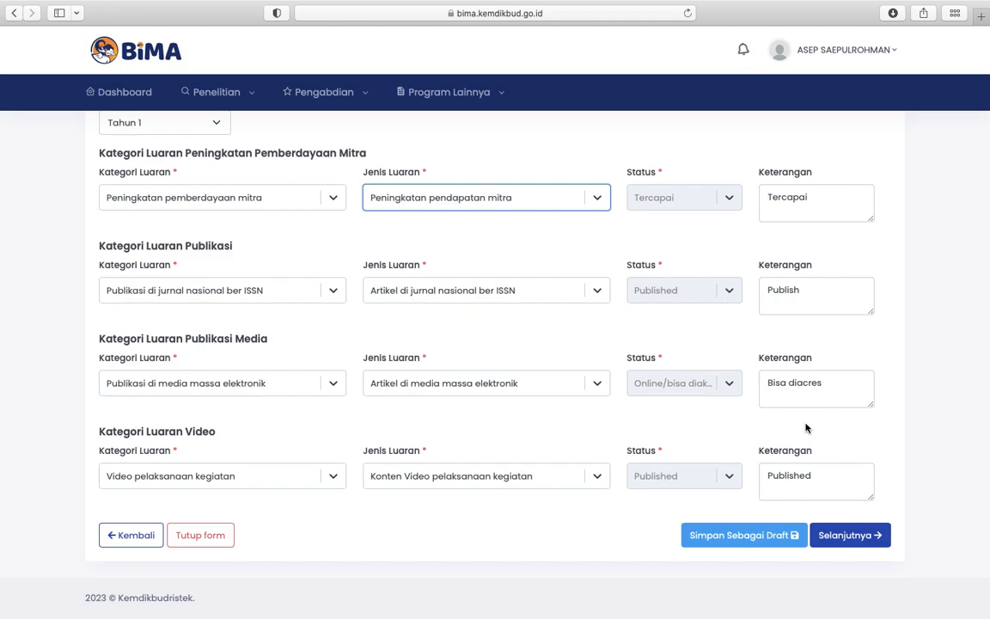
{"action": "left_click", "coordinate": [878, 535]}
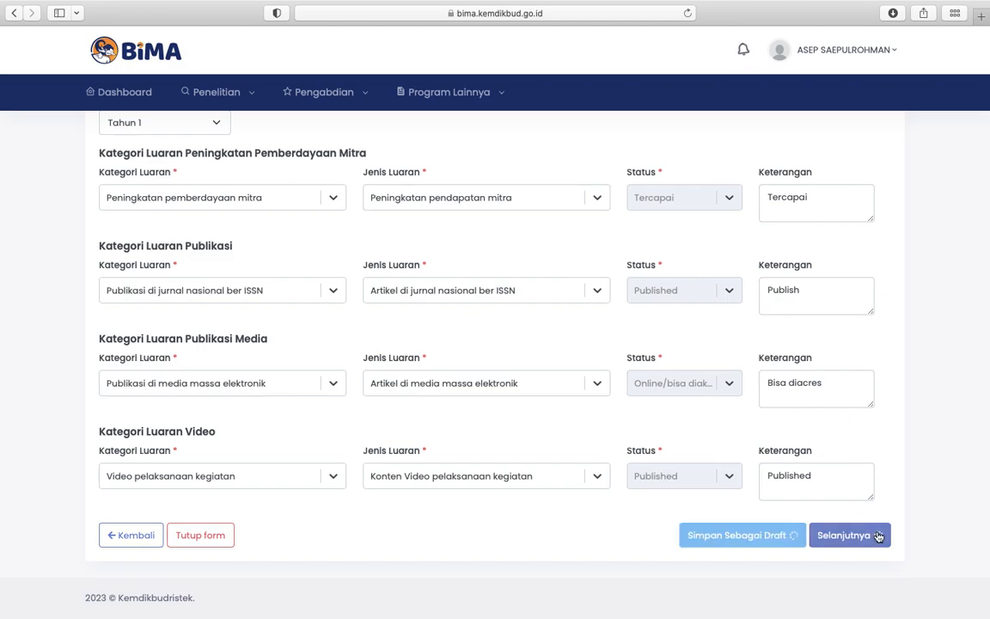
Step: Review the Rencana Anggaran Belanja items down to the Total Anggaran and proceed to the Dokumen Pendukung stage
{"action": "scroll", "coordinate": [879, 537], "scroll_direction": "down", "scroll_amount": 1}
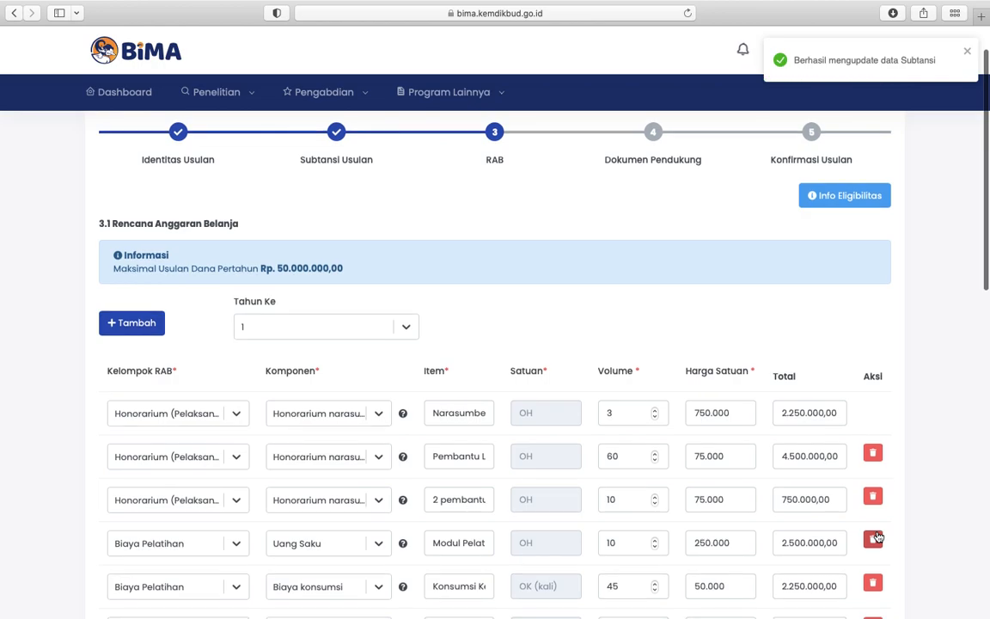
{"action": "scroll", "coordinate": [879, 536], "scroll_direction": "down", "scroll_amount": 1}
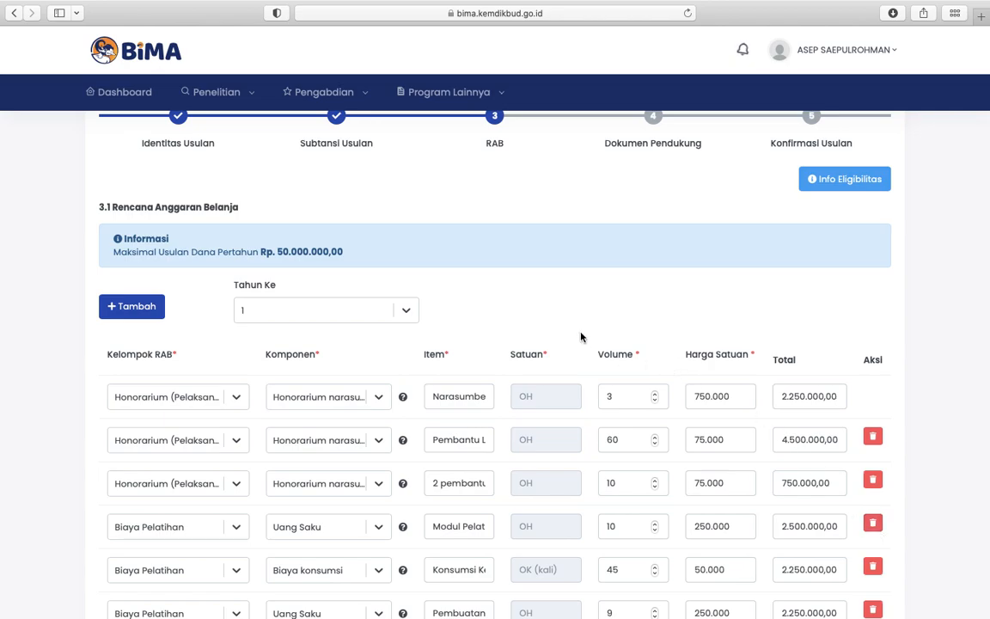
{"action": "scroll", "coordinate": [581, 337], "scroll_direction": "down", "scroll_amount": 10}
{"action": "scroll", "coordinate": [581, 337], "scroll_direction": "down", "scroll_amount": 1}
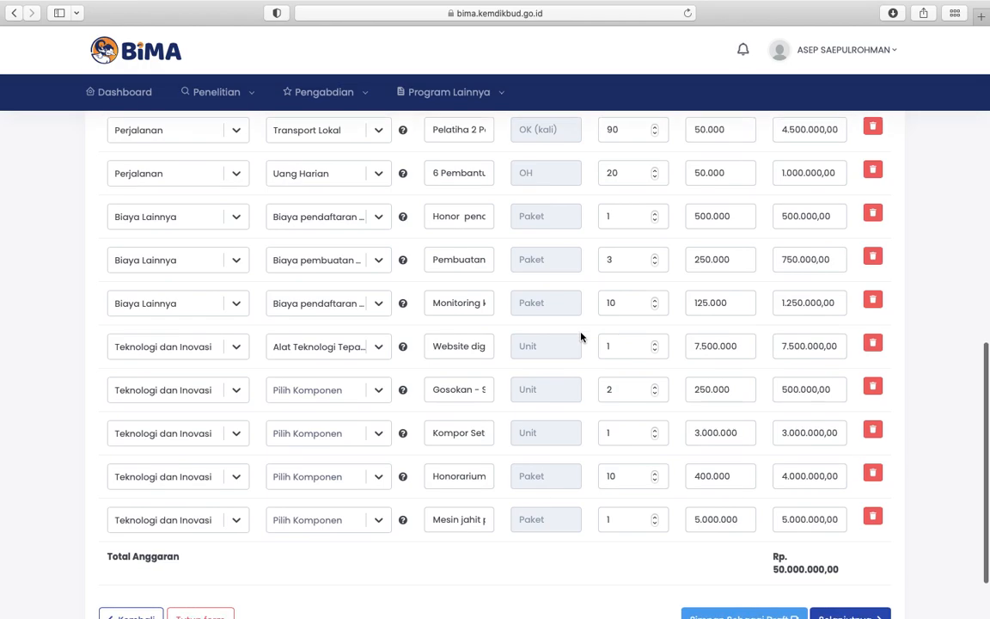
{"action": "scroll", "coordinate": [581, 337], "scroll_direction": "up", "scroll_amount": 10}
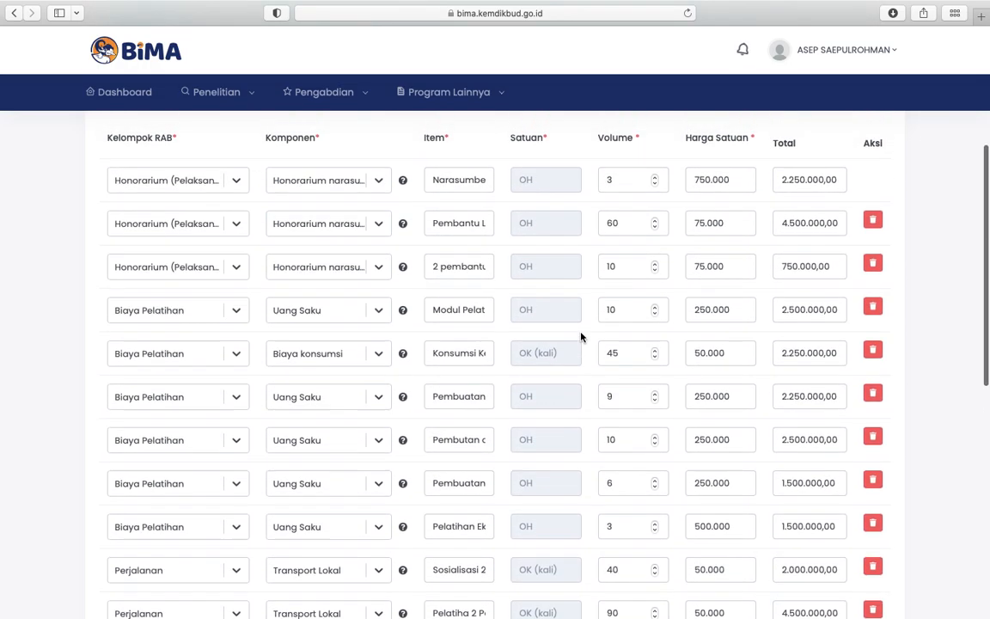
{"action": "scroll", "coordinate": [581, 337], "scroll_direction": "up", "scroll_amount": 2}
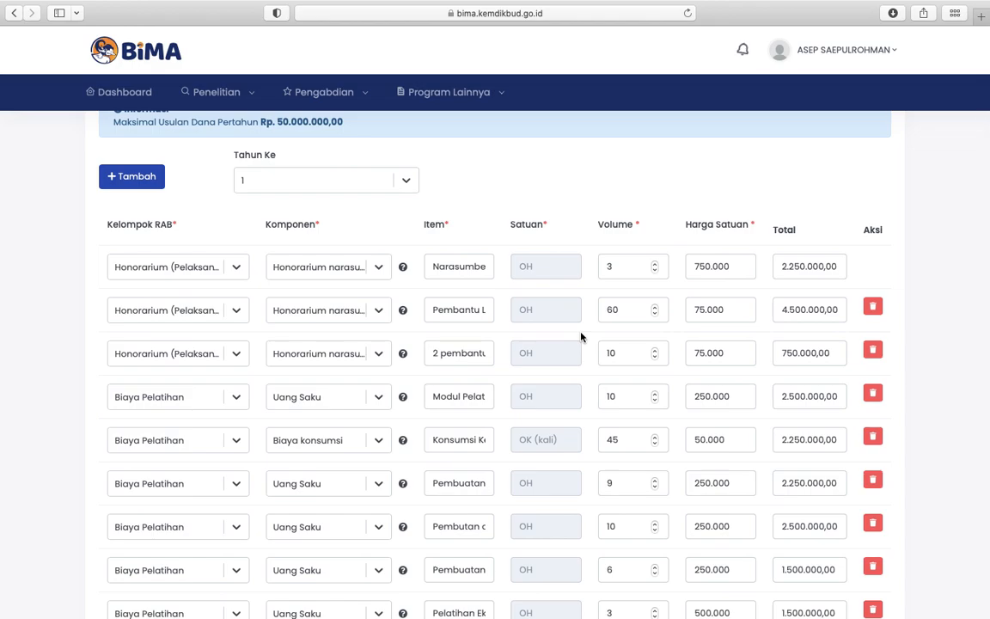
{"action": "scroll", "coordinate": [581, 337], "scroll_direction": "down", "scroll_amount": 2}
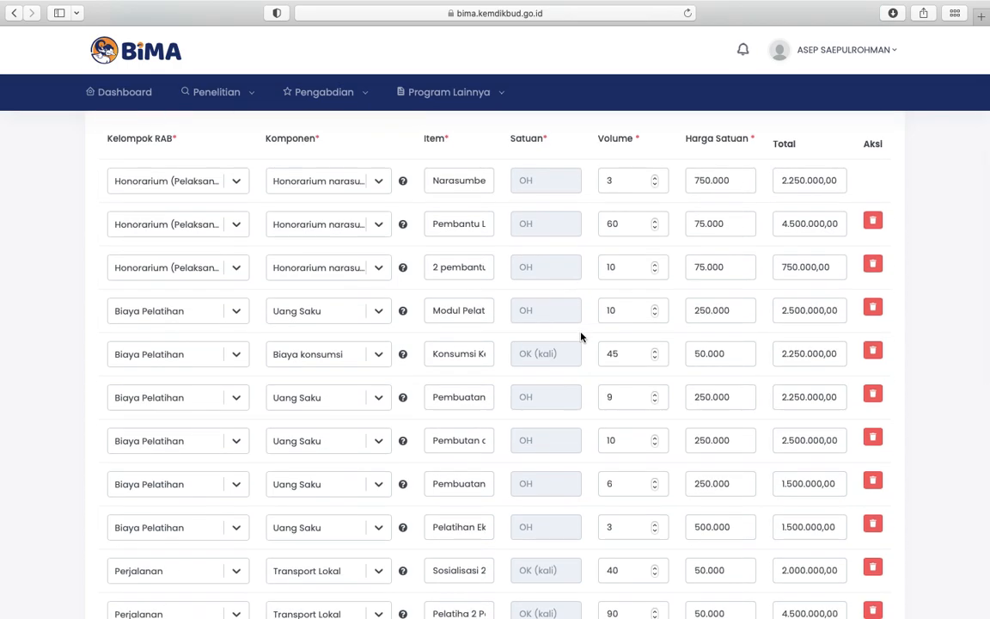
{"action": "scroll", "coordinate": [581, 337], "scroll_direction": "down", "scroll_amount": 2}
{"action": "scroll", "coordinate": [581, 337], "scroll_direction": "down", "scroll_amount": 1}
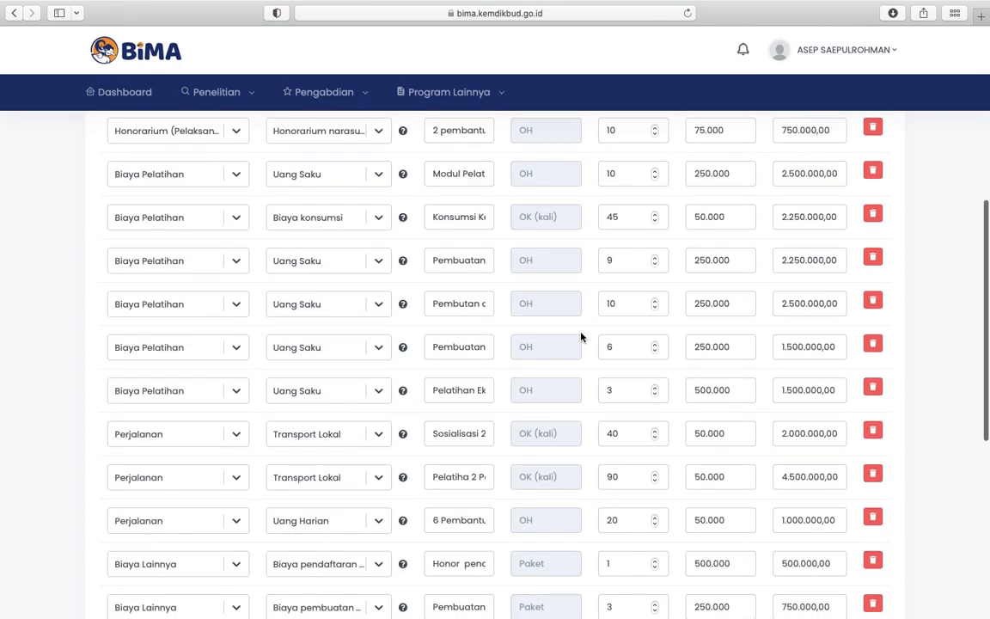
{"action": "scroll", "coordinate": [581, 337], "scroll_direction": "down", "scroll_amount": 4}
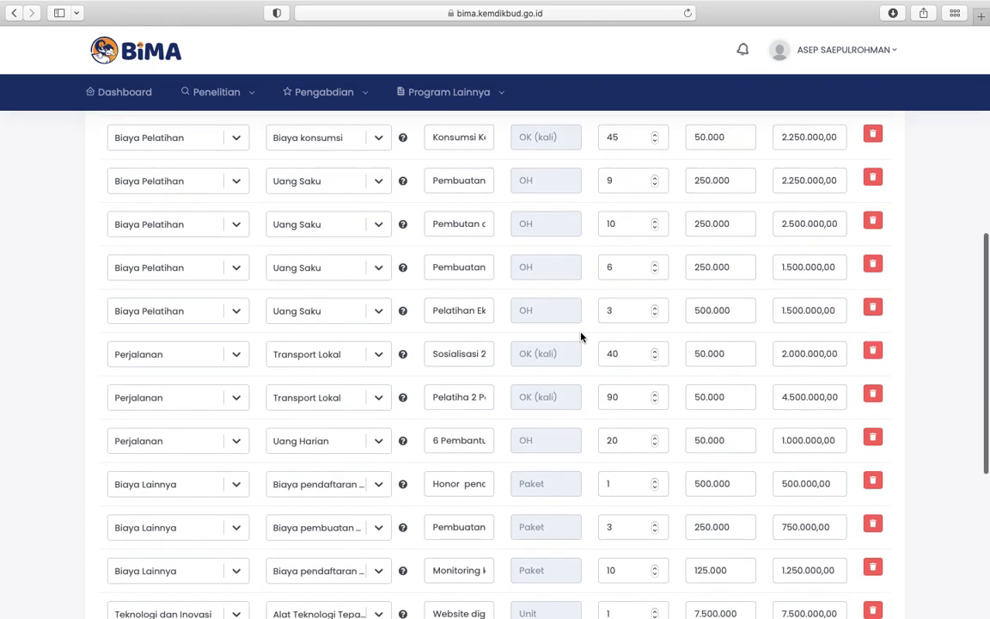
{"action": "scroll", "coordinate": [581, 337], "scroll_direction": "down", "scroll_amount": 7}
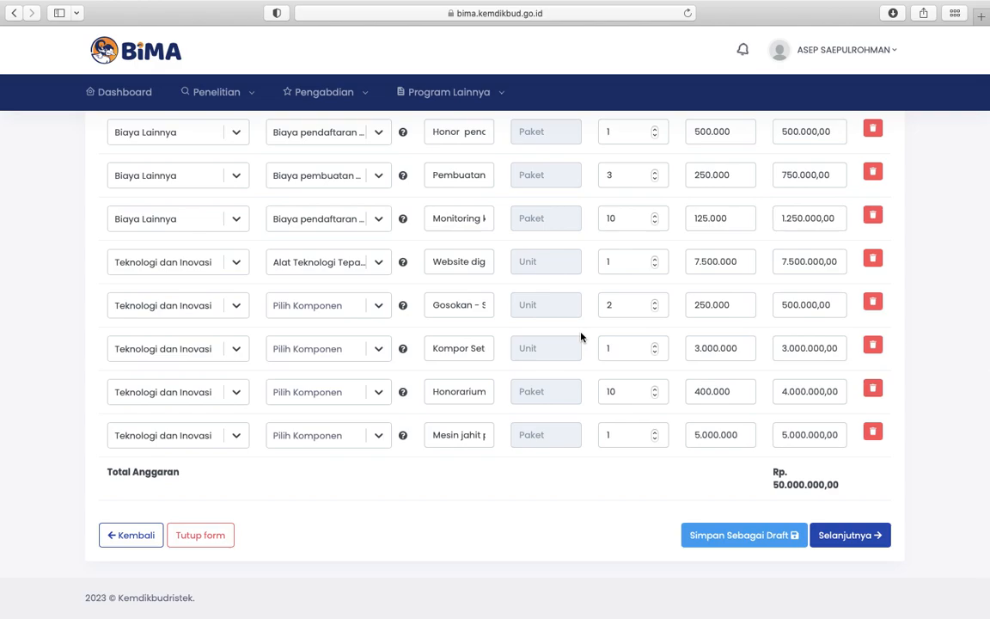
{"action": "left_click", "coordinate": [863, 540]}
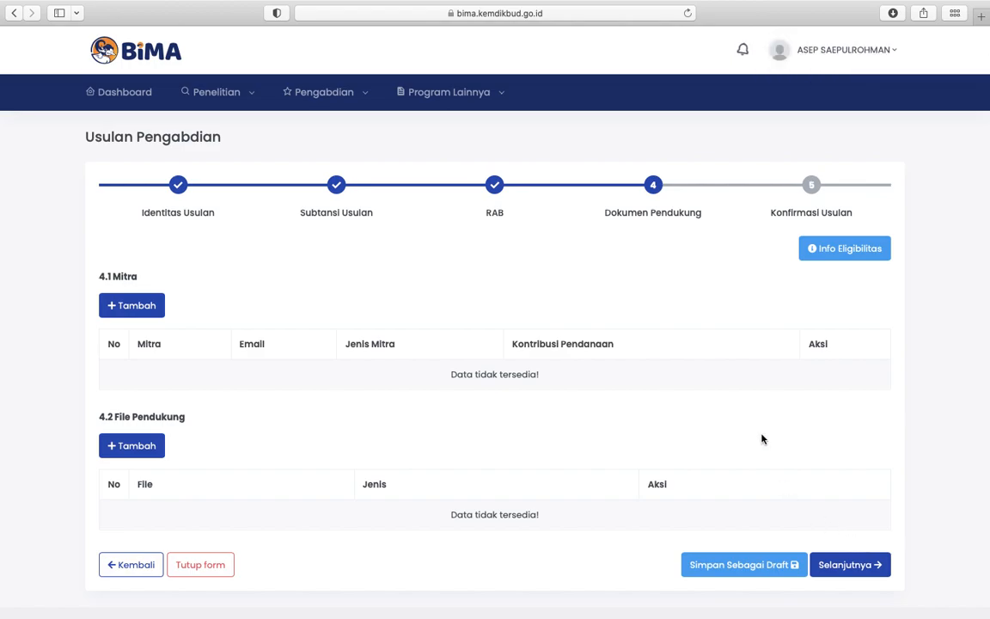
Step: Open a new Mitra Pelaksana Pengabdian form, check the Jenis Mitra and Kelompok Mitra options, and try saving it with the fields blank
{"action": "left_click", "coordinate": [145, 306]}
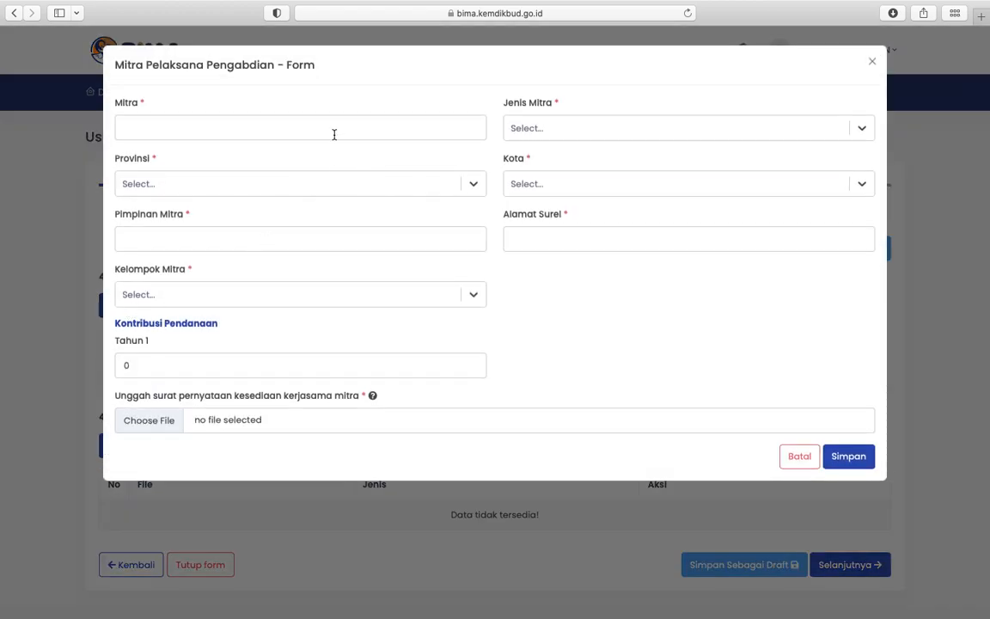
{"action": "left_click", "coordinate": [335, 134]}
{"action": "left_click", "coordinate": [572, 130]}
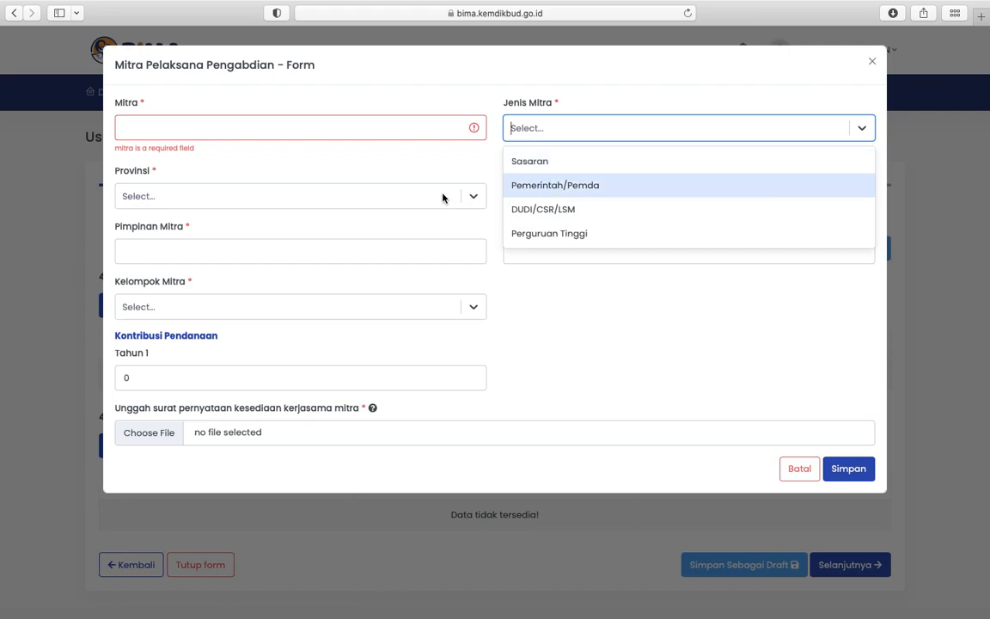
{"action": "left_click", "coordinate": [395, 252]}
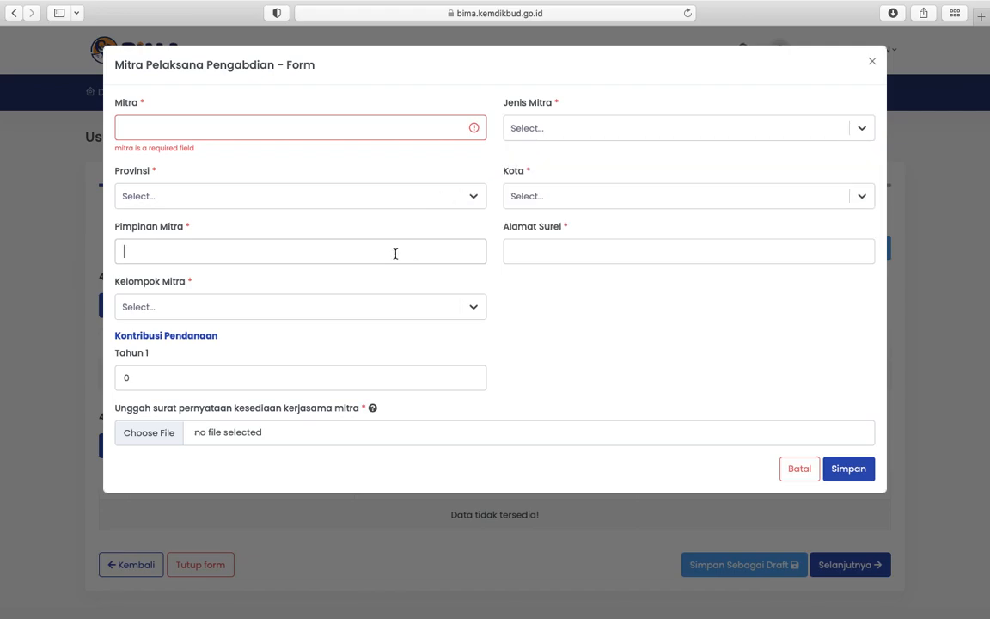
{"action": "left_click", "coordinate": [373, 315]}
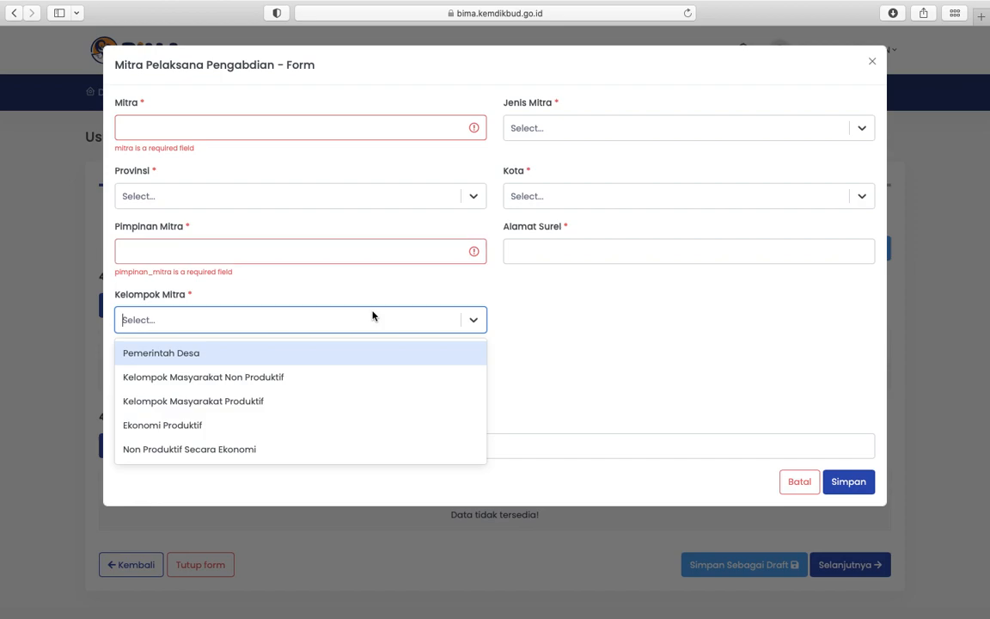
{"action": "left_click", "coordinate": [572, 248]}
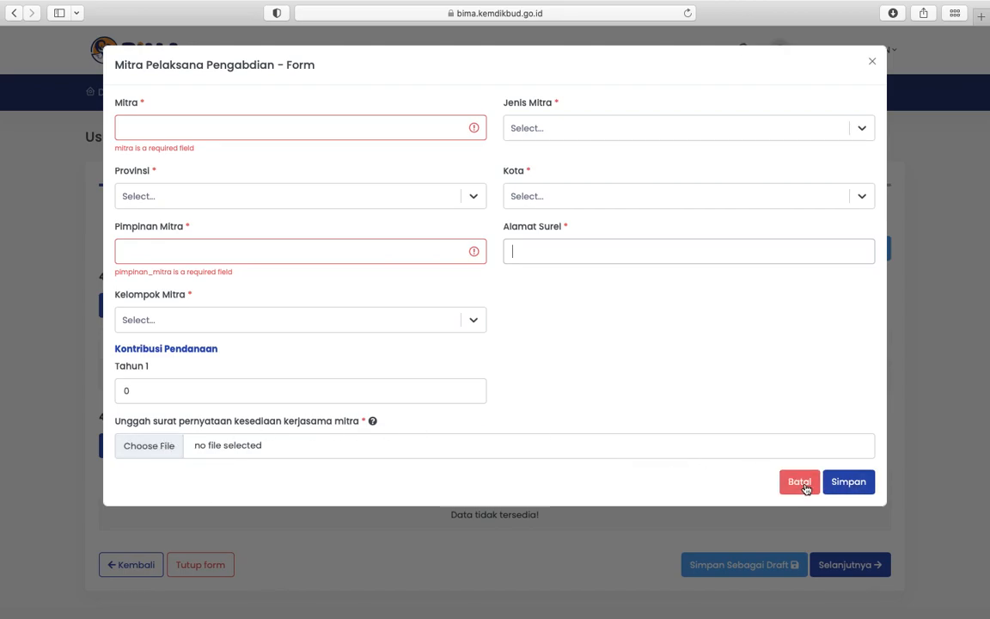
{"action": "left_click", "coordinate": [855, 484]}
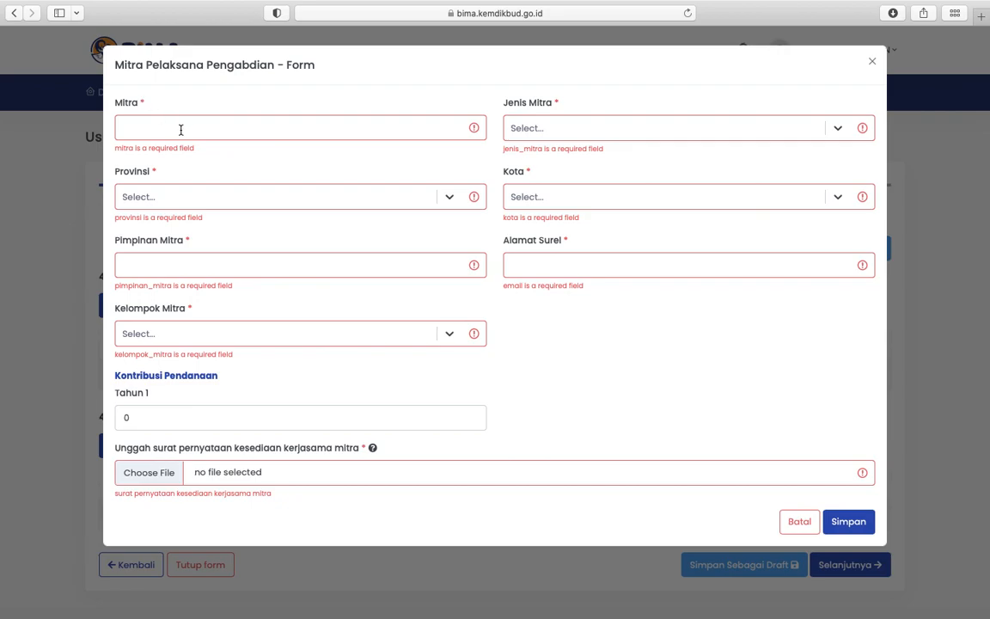
Step: Cancel the blank Mitra Pelaksana Pengabdian form and return to the Dokumen Pendukung stage
{"action": "left_click", "coordinate": [276, 122]}
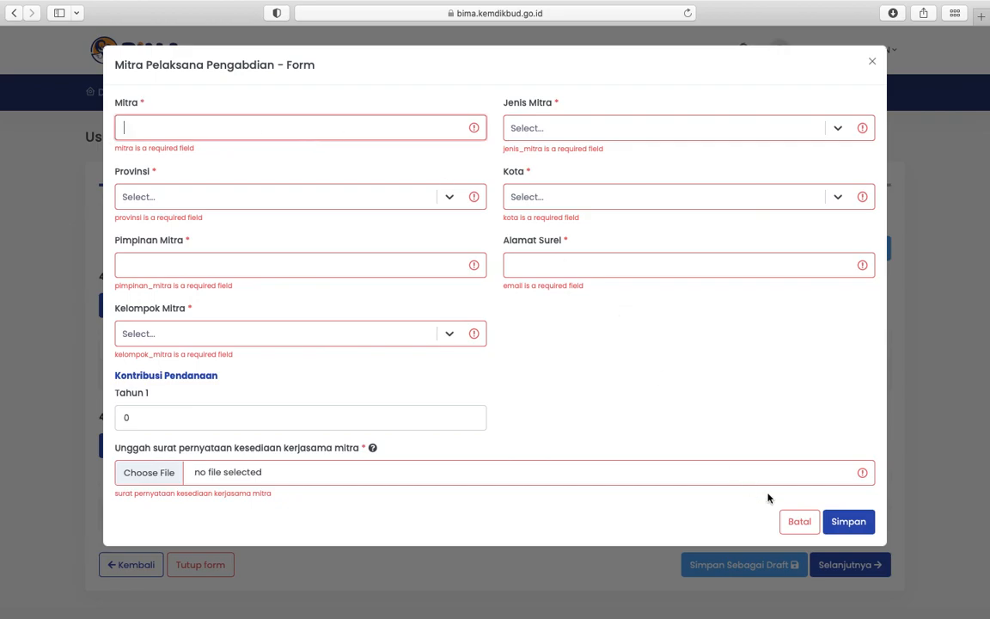
{"action": "left_click", "coordinate": [799, 521]}
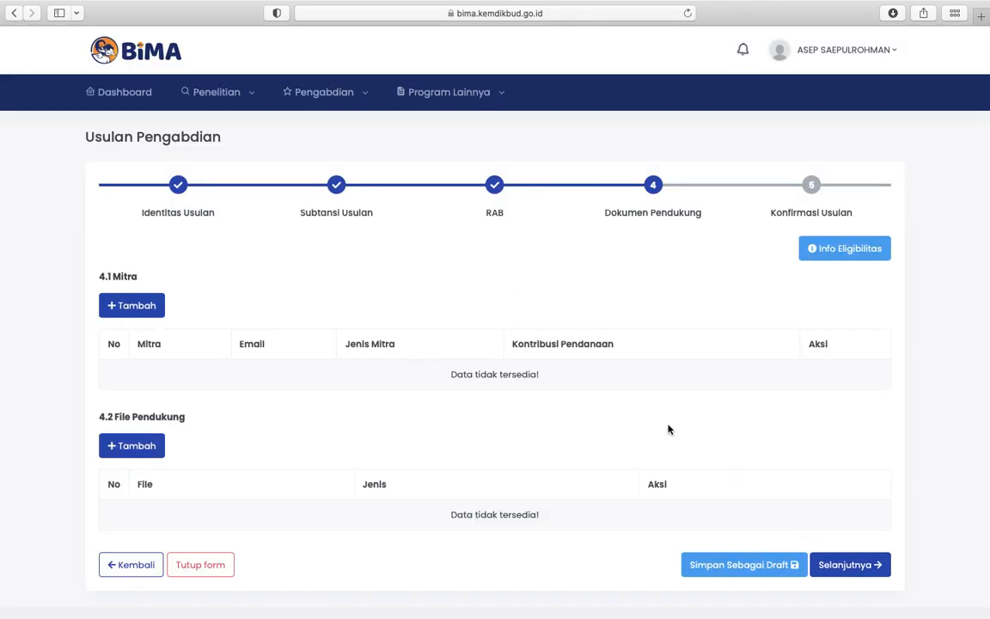
Step: Open a new File Pendukung form, go through the Jenis options from Gambaran teknologi to Surat pernyataan originalitas usulan, and cancel the form without uploading a file
{"action": "left_click", "coordinate": [136, 448]}
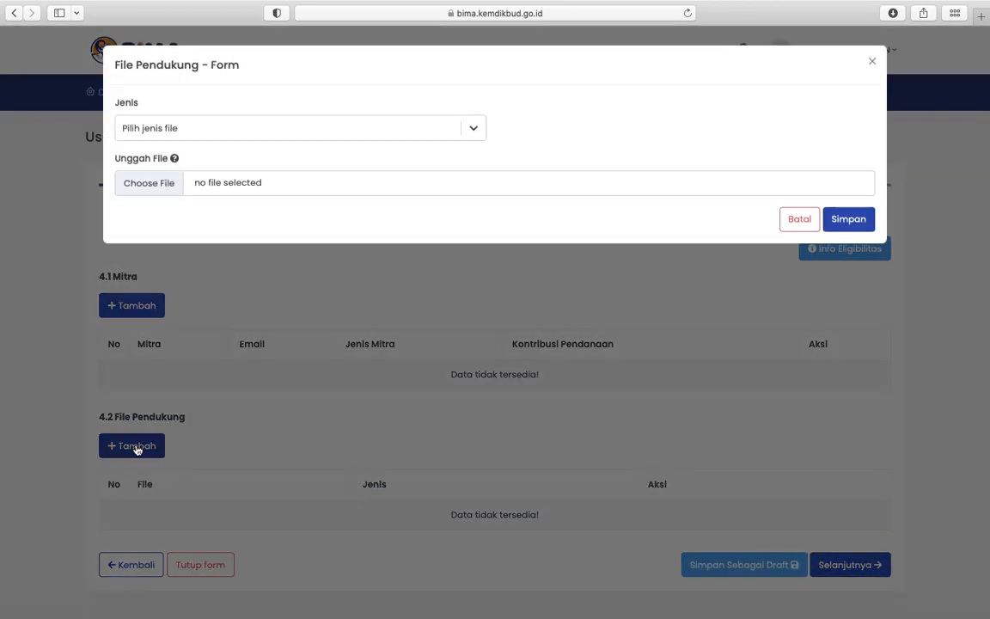
{"action": "left_click", "coordinate": [472, 131]}
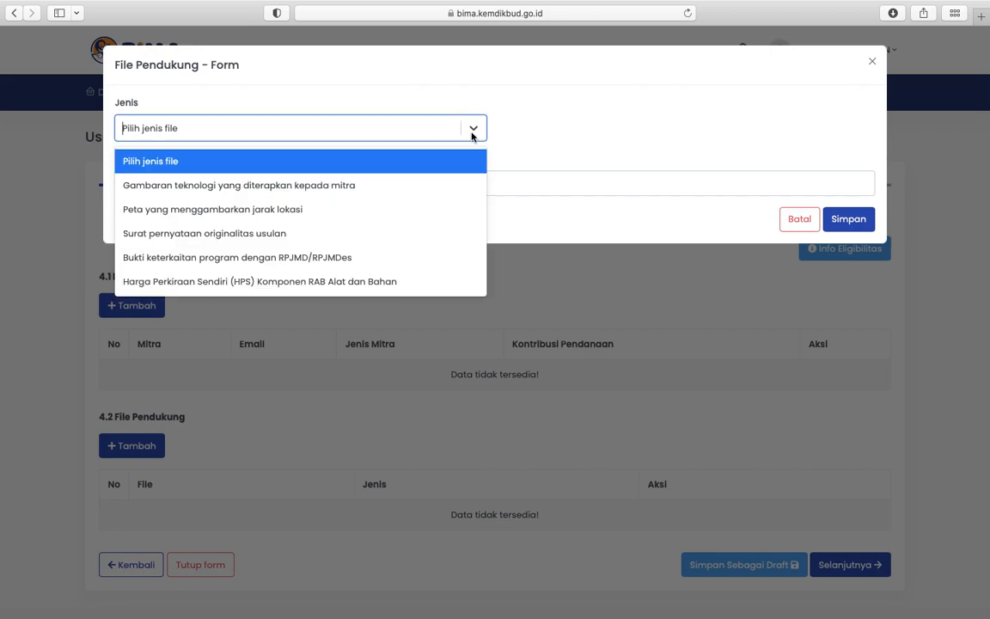
{"action": "left_click", "coordinate": [307, 187]}
{"action": "left_click", "coordinate": [394, 123]}
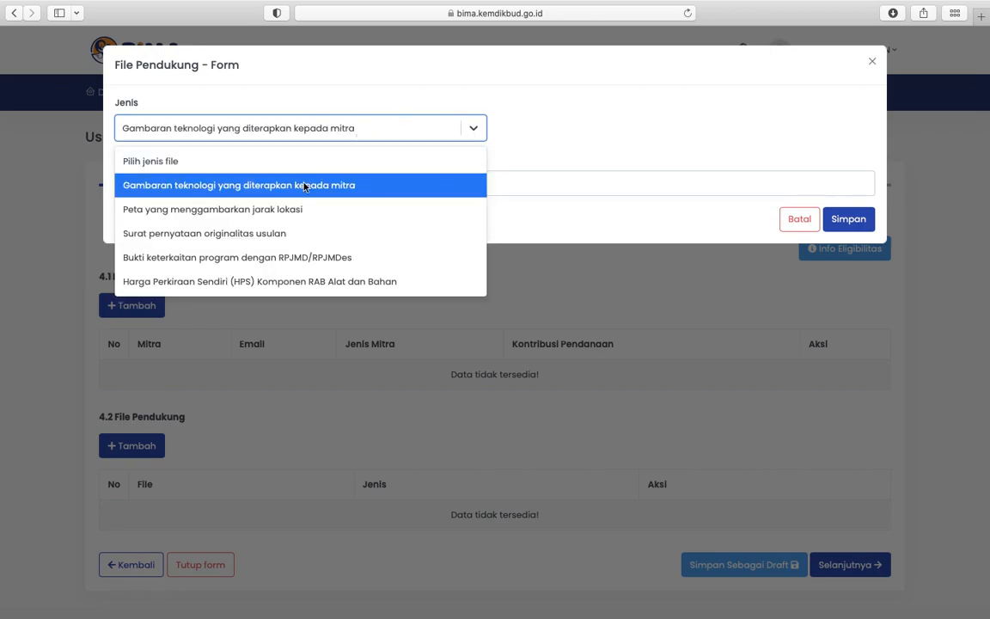
{"action": "left_click", "coordinate": [274, 210]}
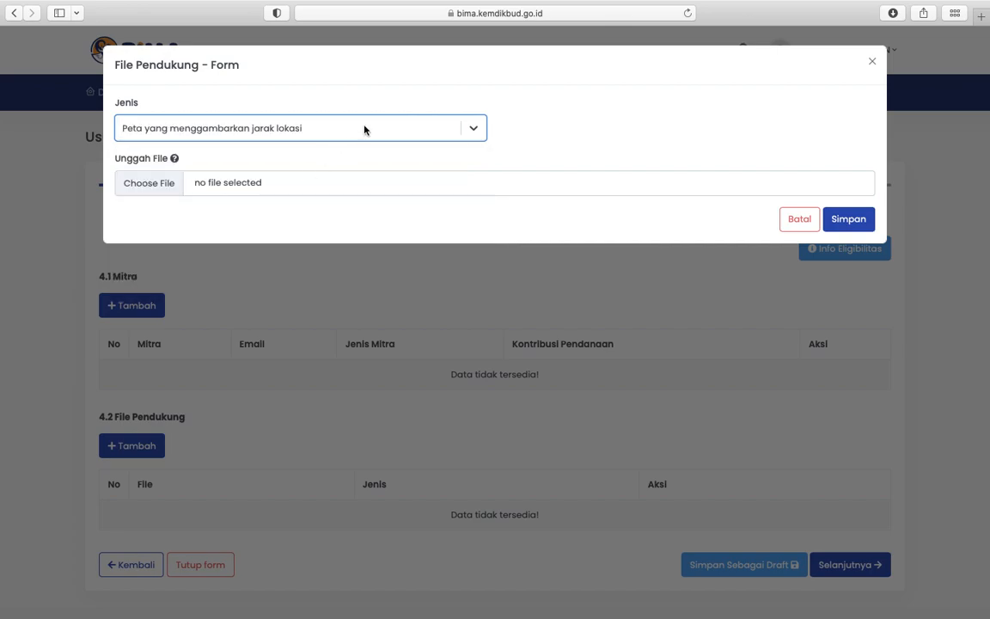
{"action": "left_click", "coordinate": [366, 129]}
{"action": "left_click", "coordinate": [258, 233]}
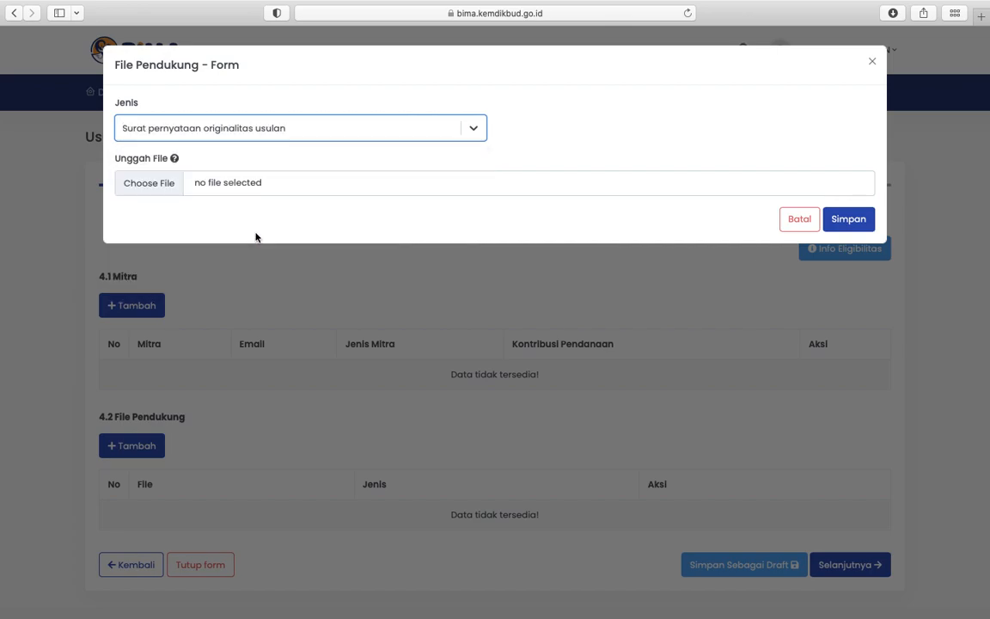
{"action": "left_click", "coordinate": [393, 129]}
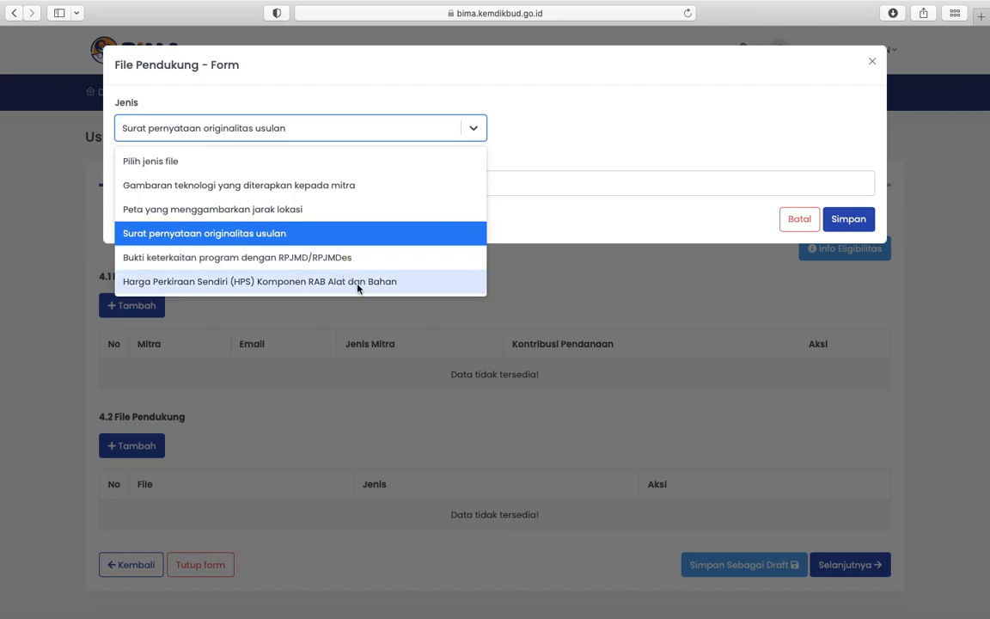
{"action": "left_click", "coordinate": [608, 259]}
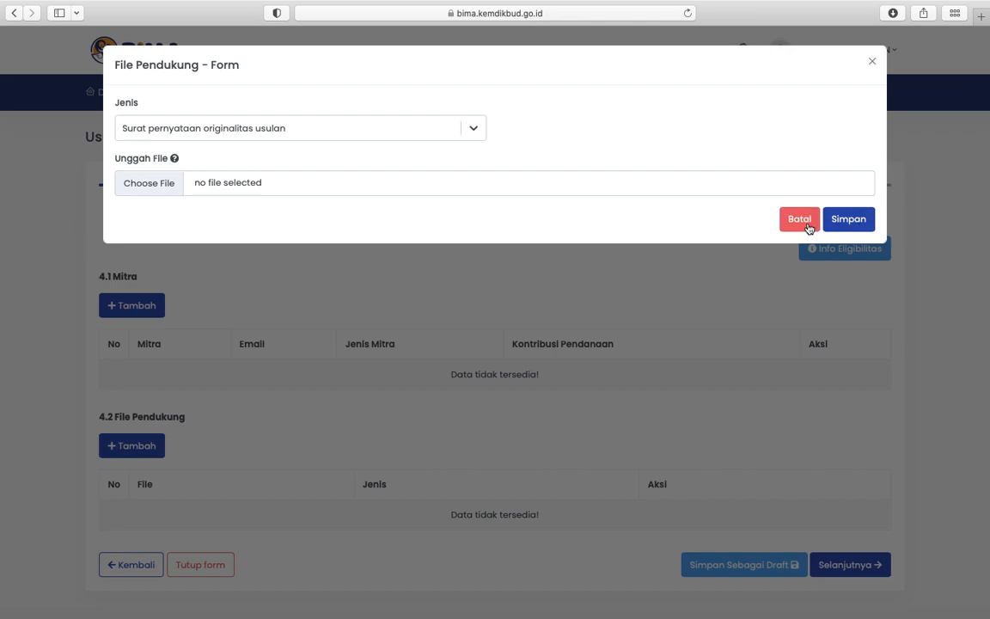
{"action": "left_click", "coordinate": [799, 220]}
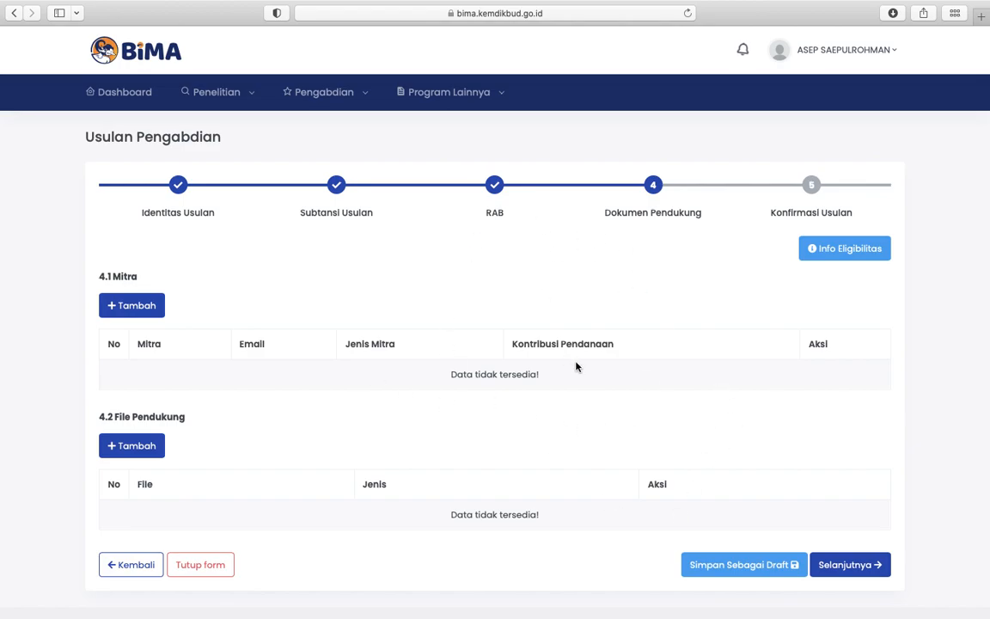
Step: Try to proceed from Dokumen Pendukung to the Konfirmasi Usulan stage with no partner or supporting file added
{"action": "left_click", "coordinate": [851, 565]}
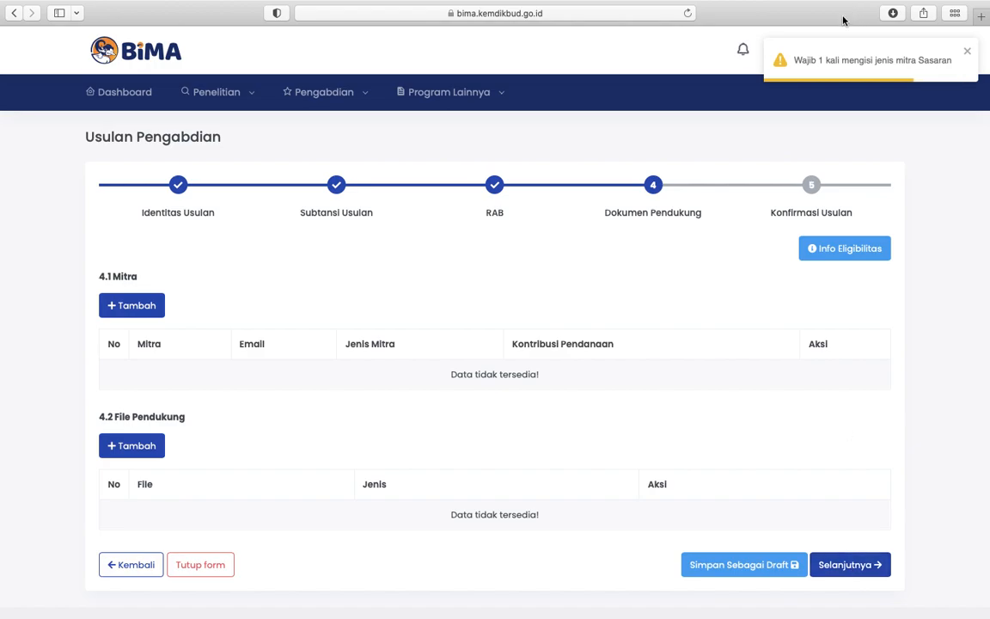